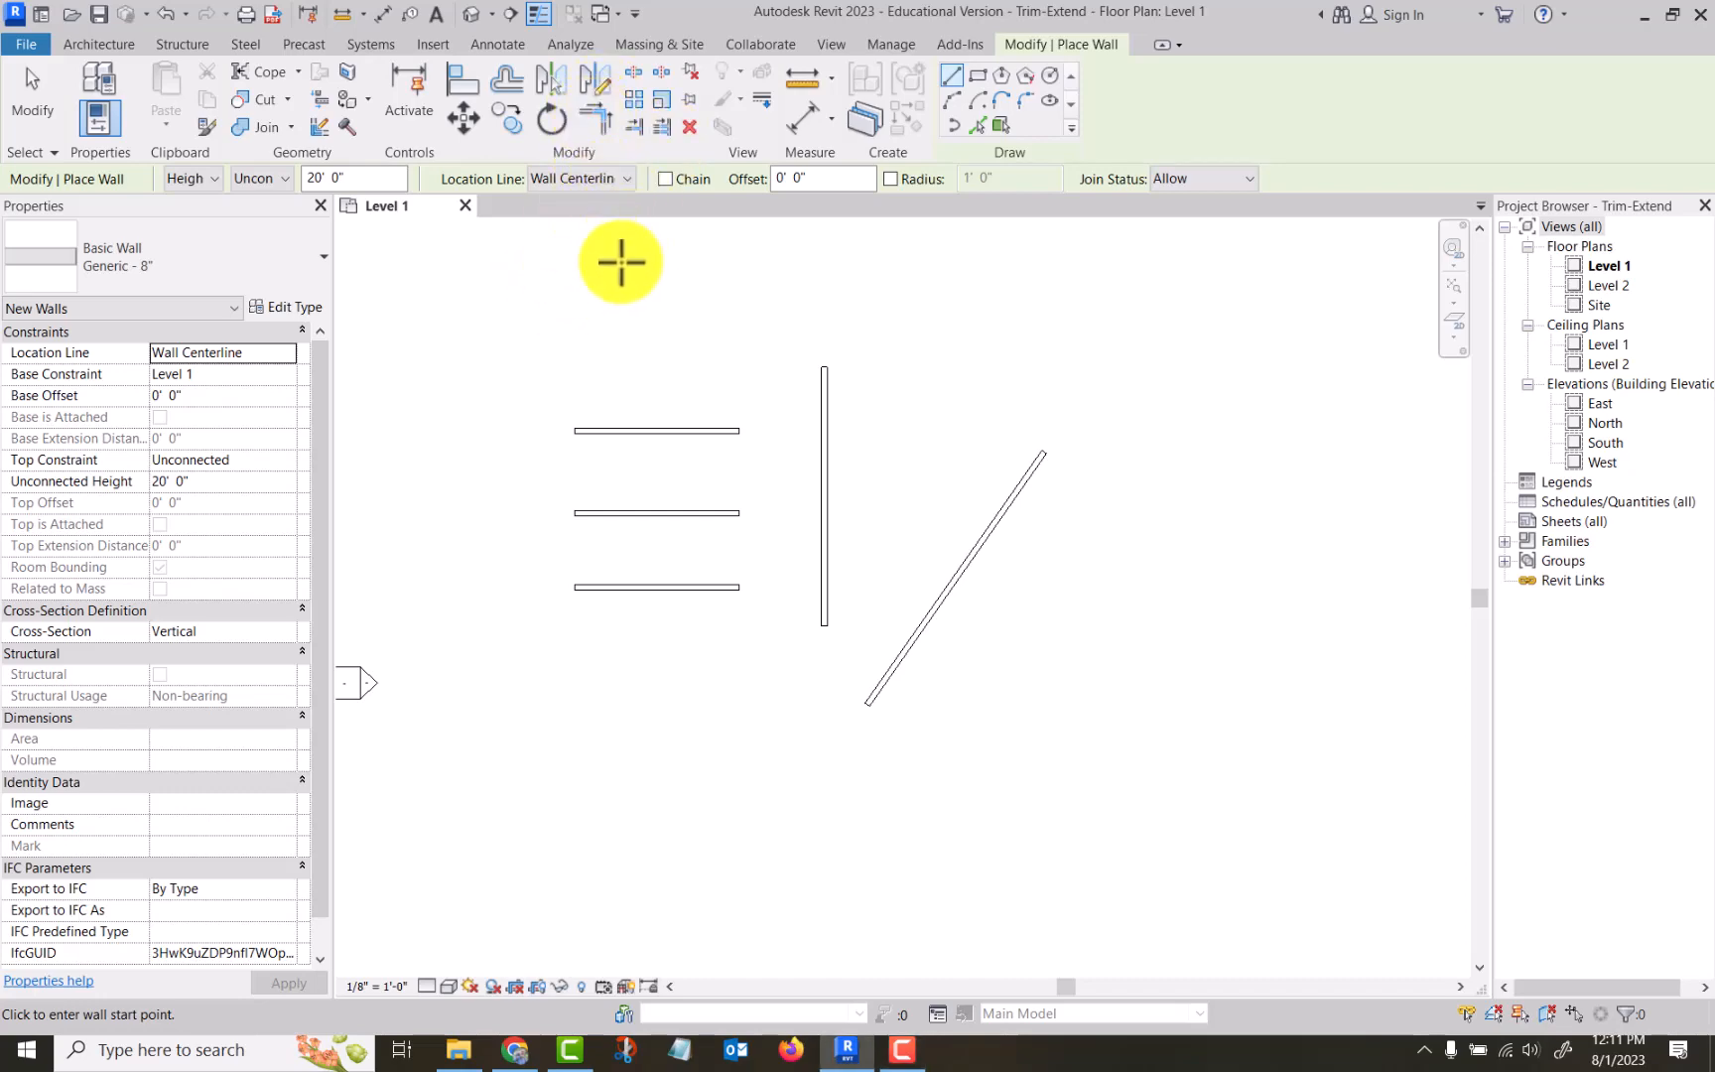
# Trim/extend the topmost horizontal wall and the vertical wall to a corner, keeping the vertical wall's part below the intersection.
pyautogui.press('Escape')
pyautogui.press('Escape')
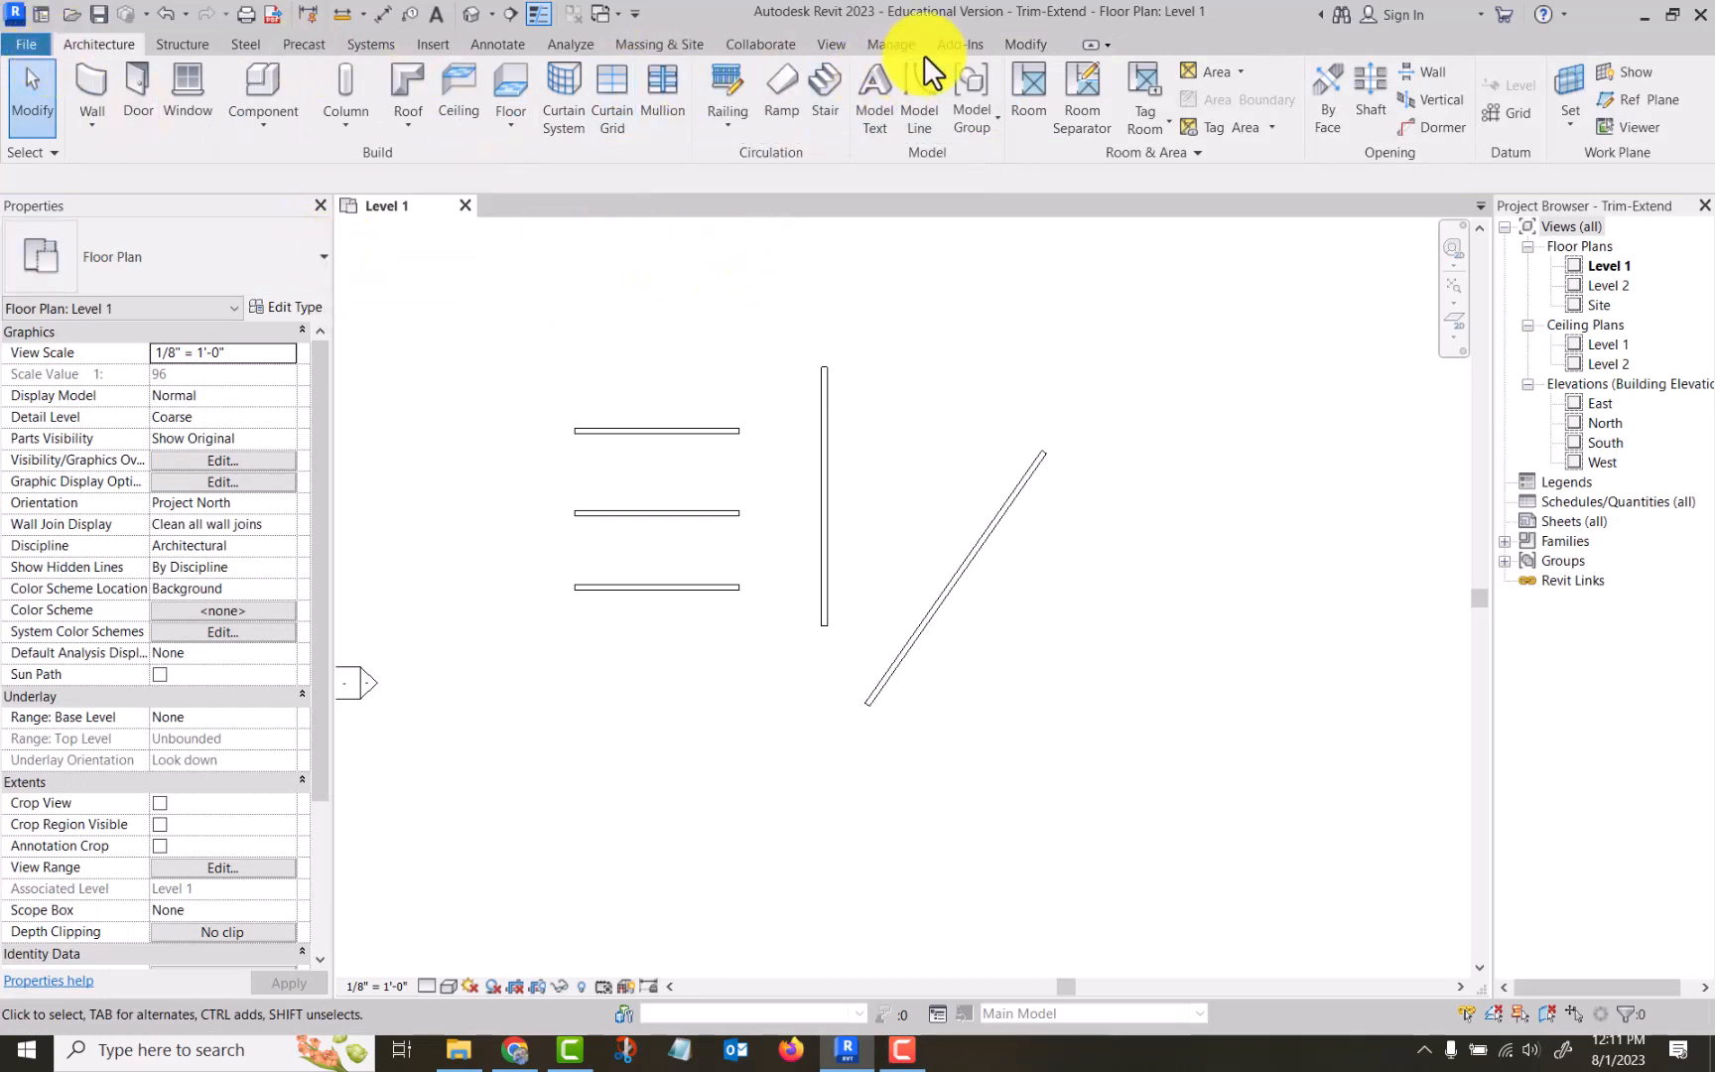
pyautogui.click(1022, 43)
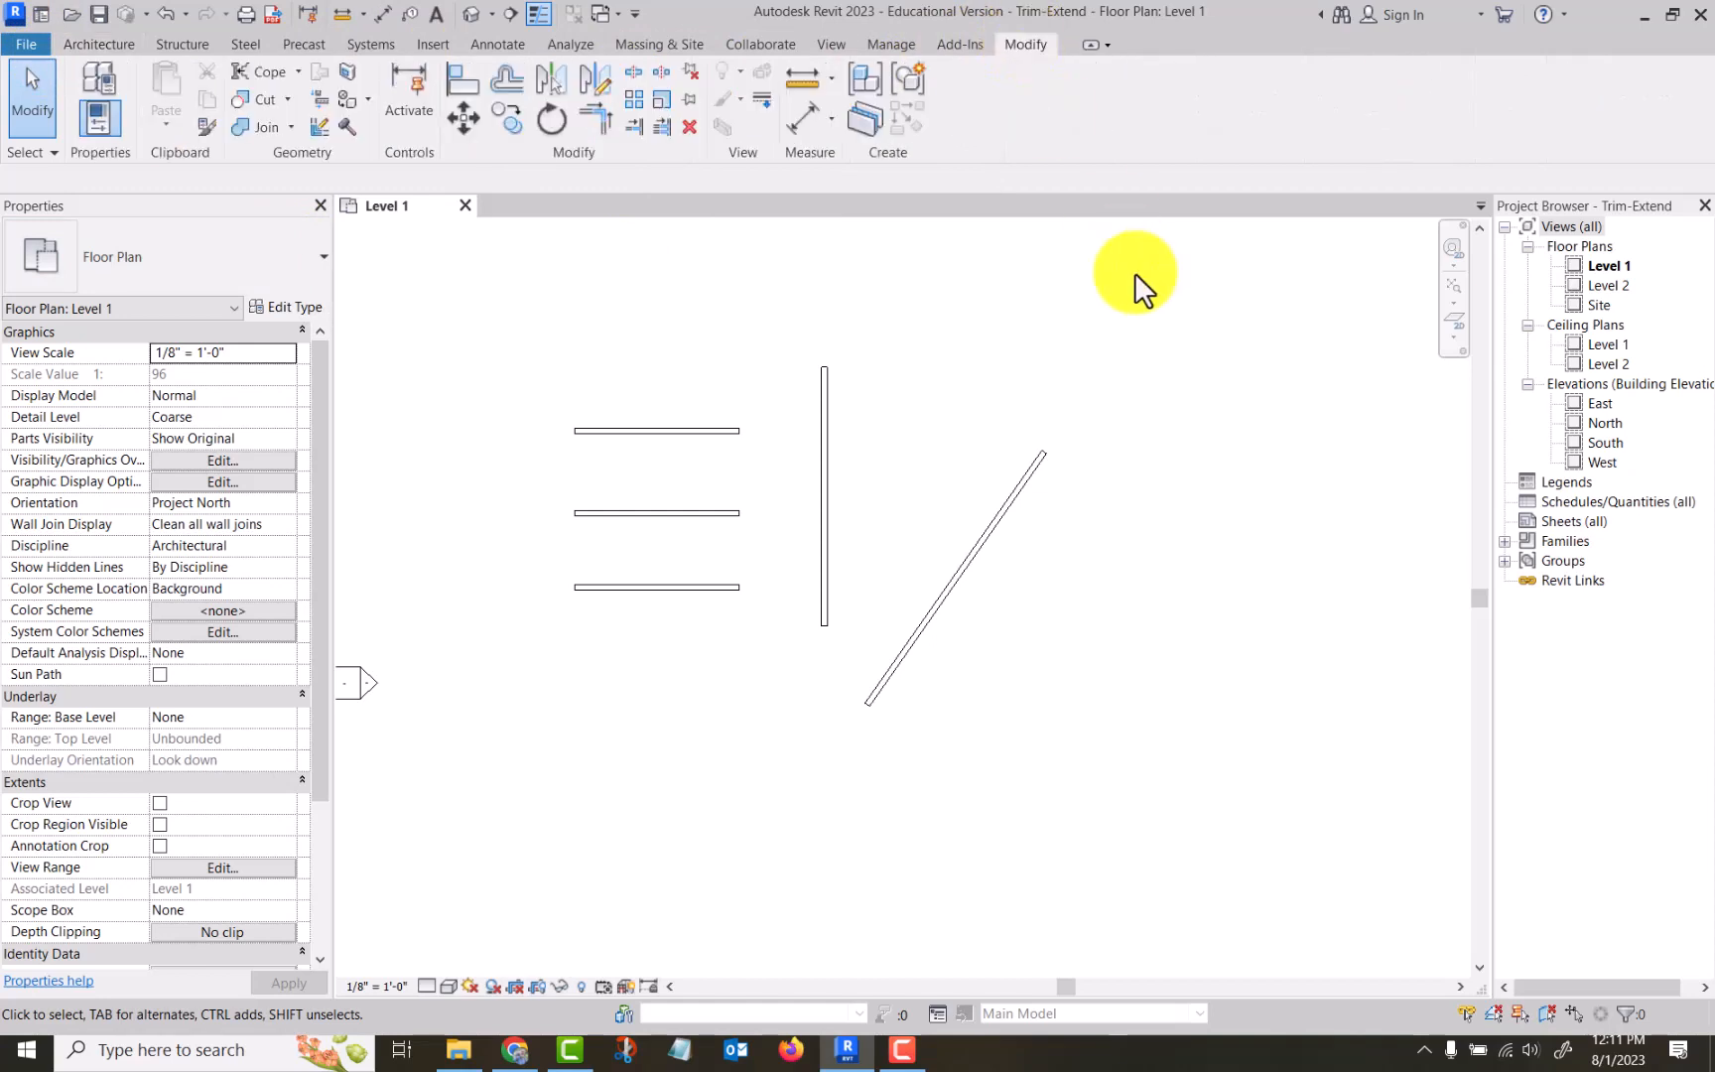
pyautogui.click(592, 116)
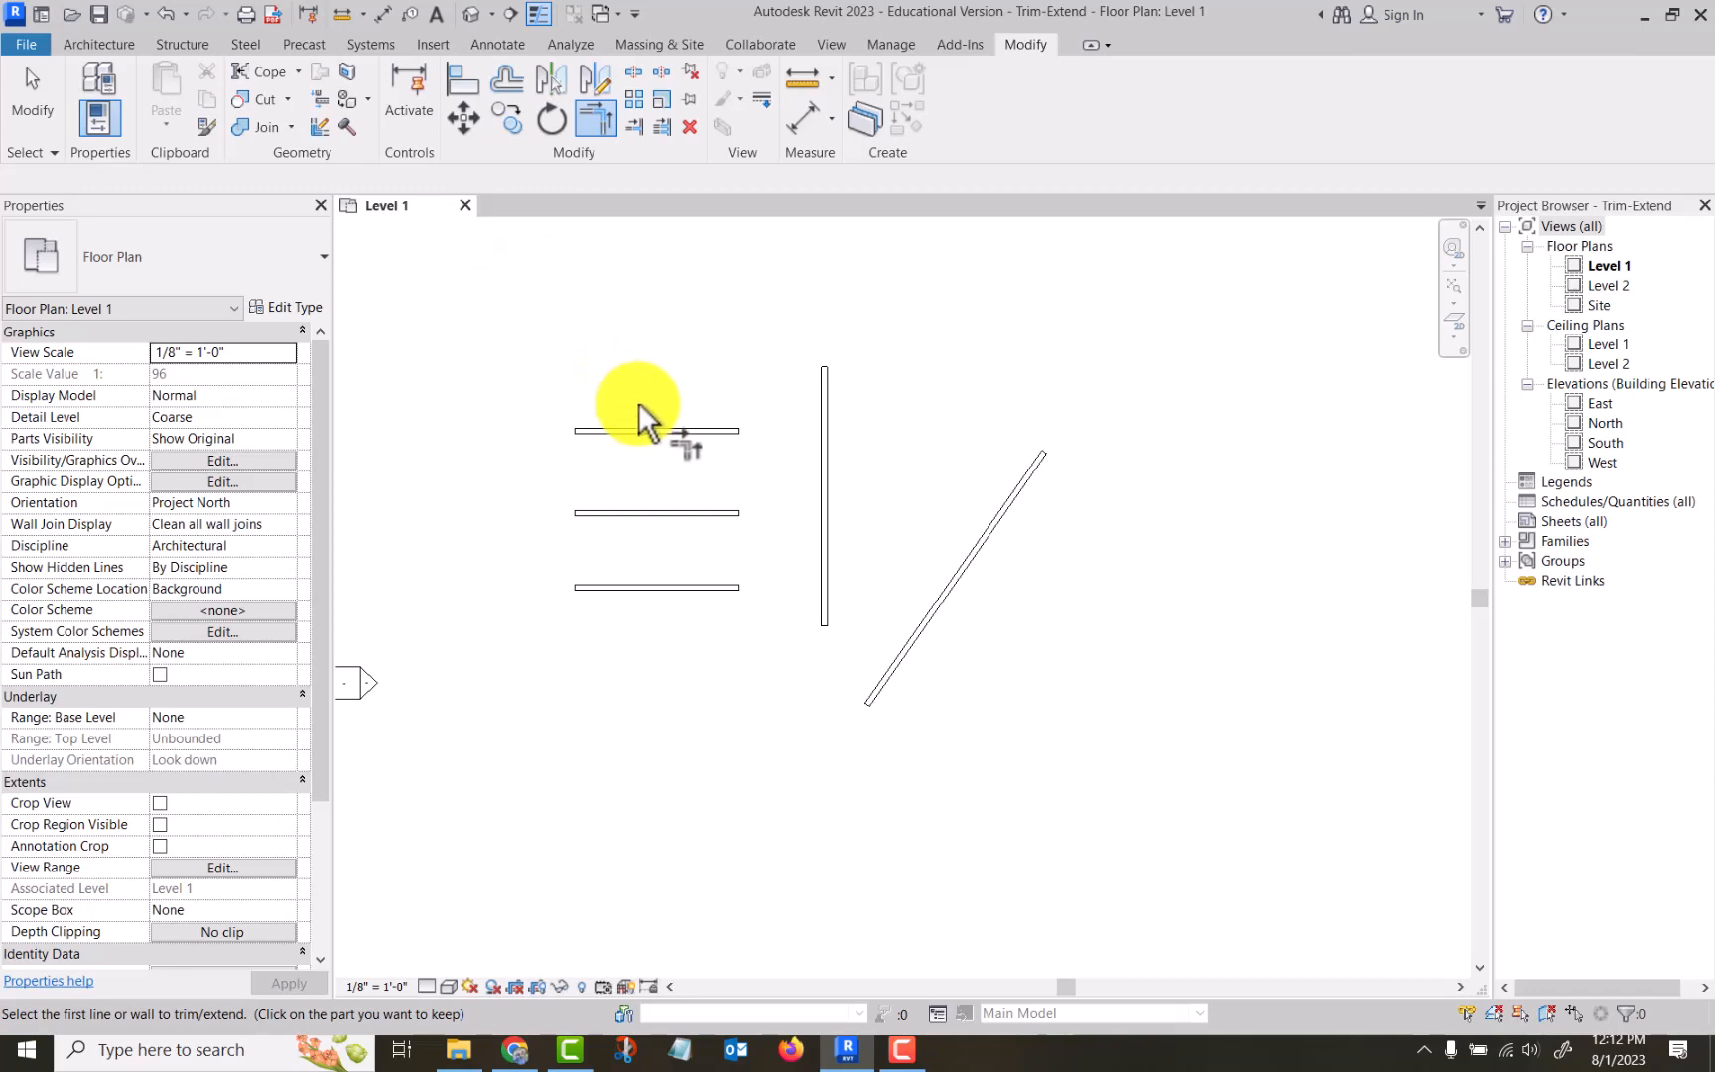
pyautogui.click(651, 427)
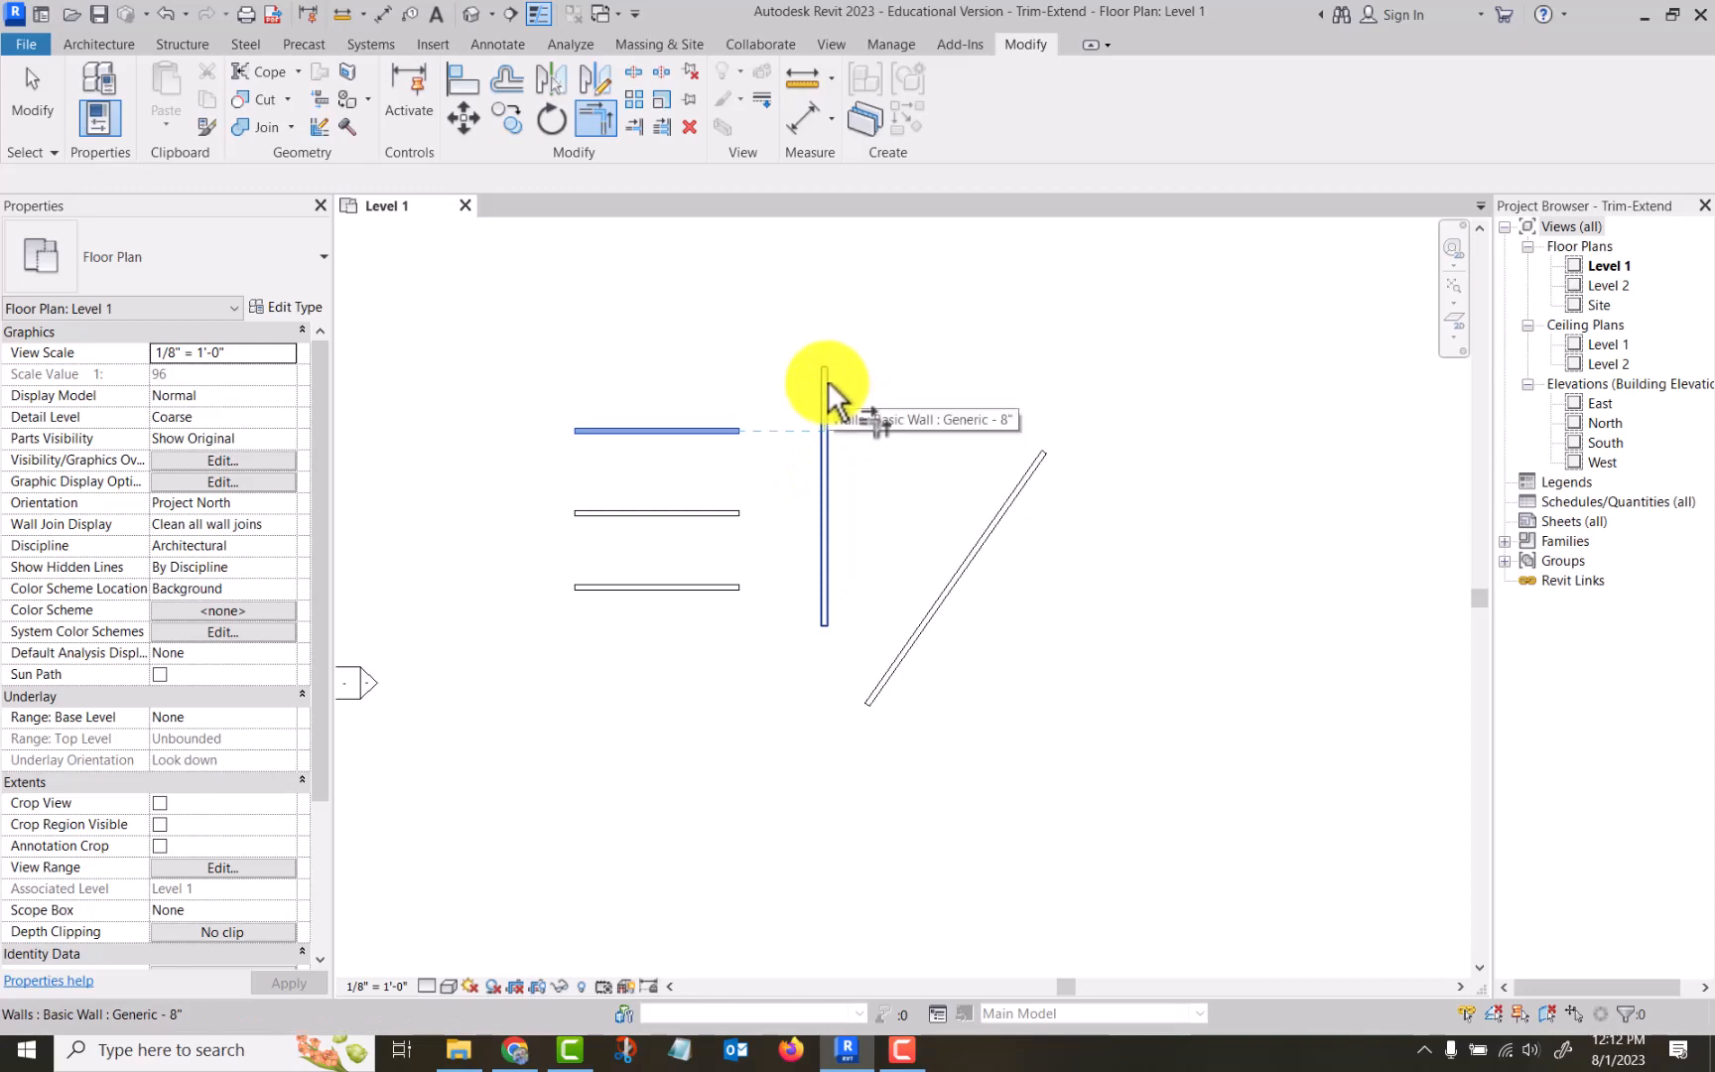
pyautogui.click(829, 474)
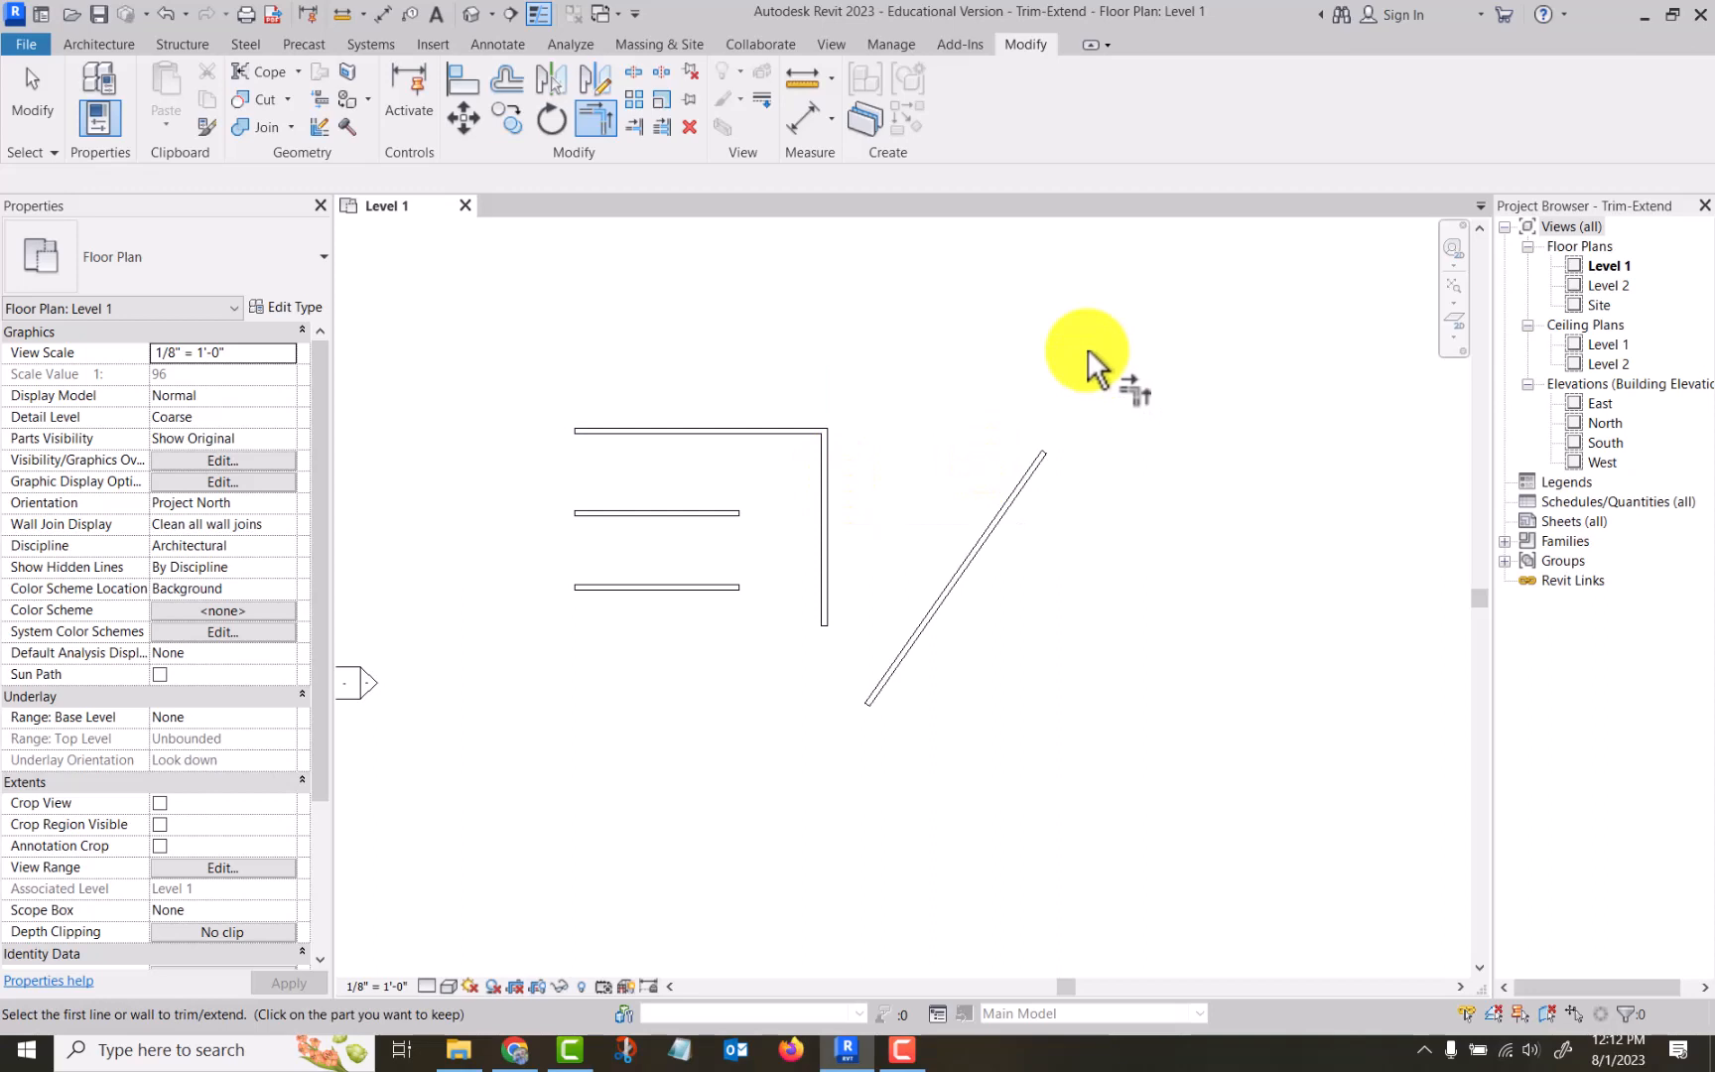
# Trim/extend the diagonal wall and the vertical wall so they meet in a corner at their lower ends.
pyautogui.click(1013, 498)
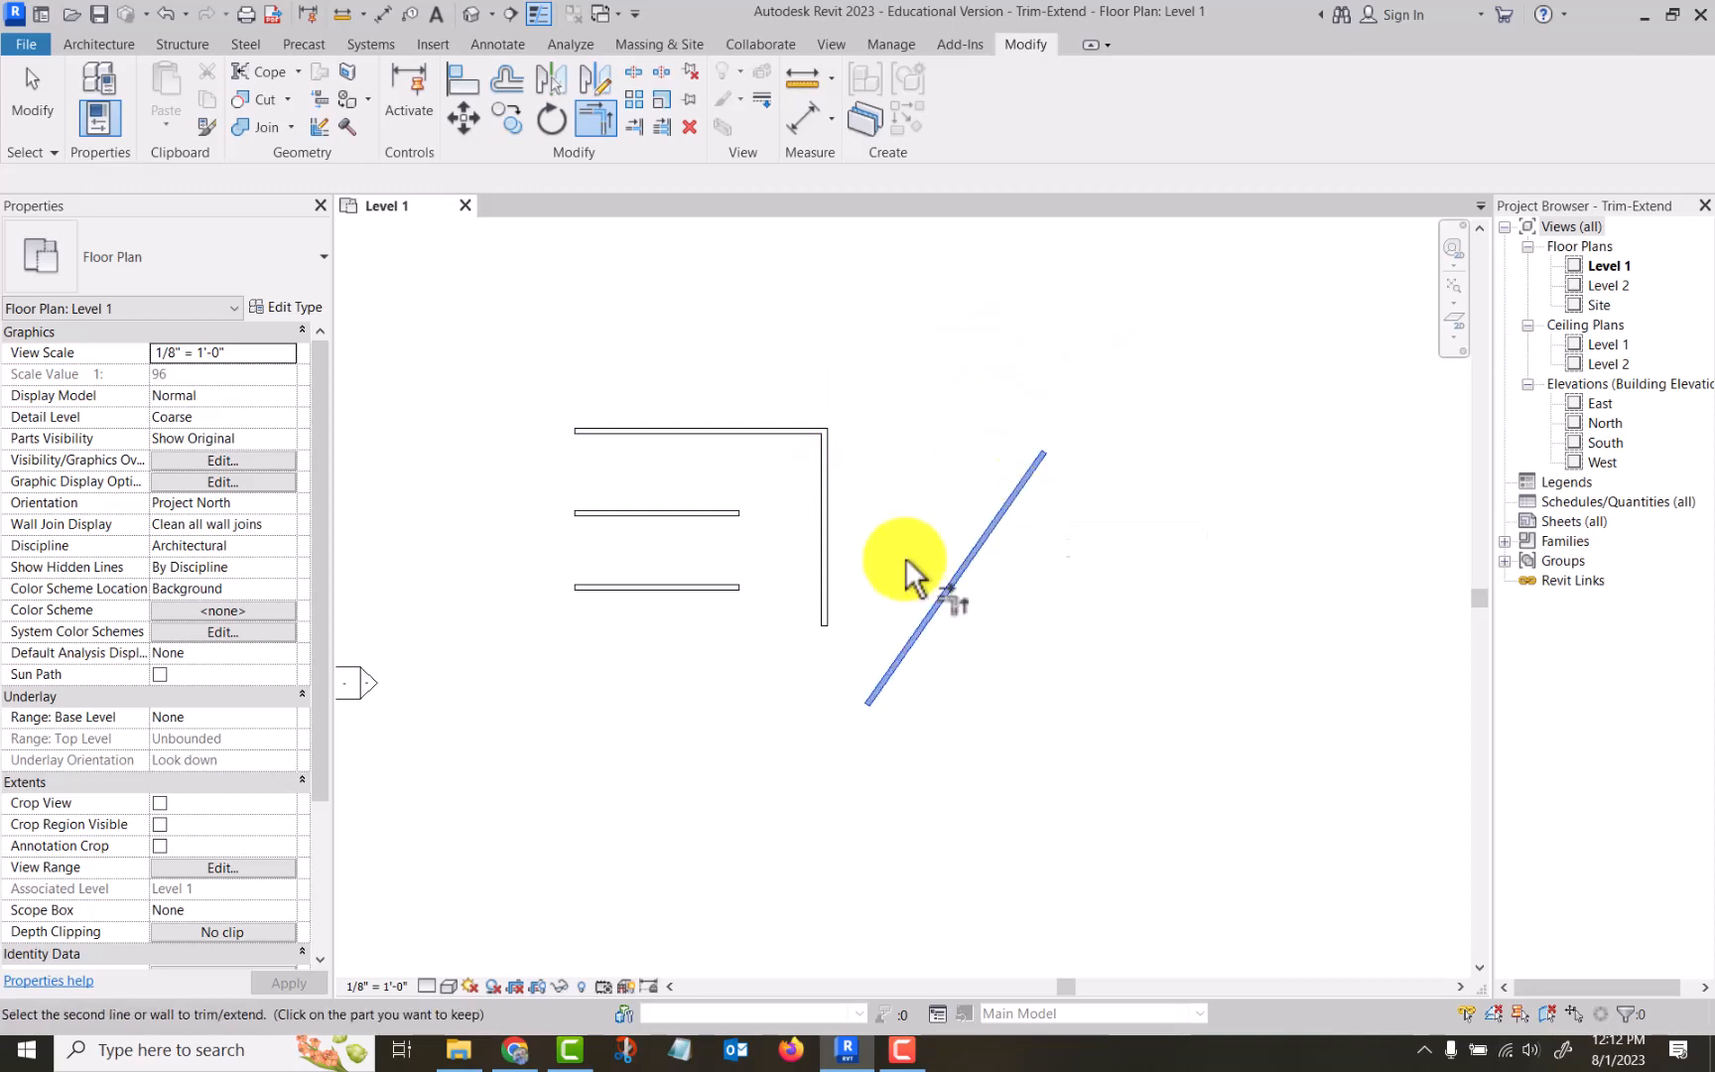
pyautogui.click(829, 541)
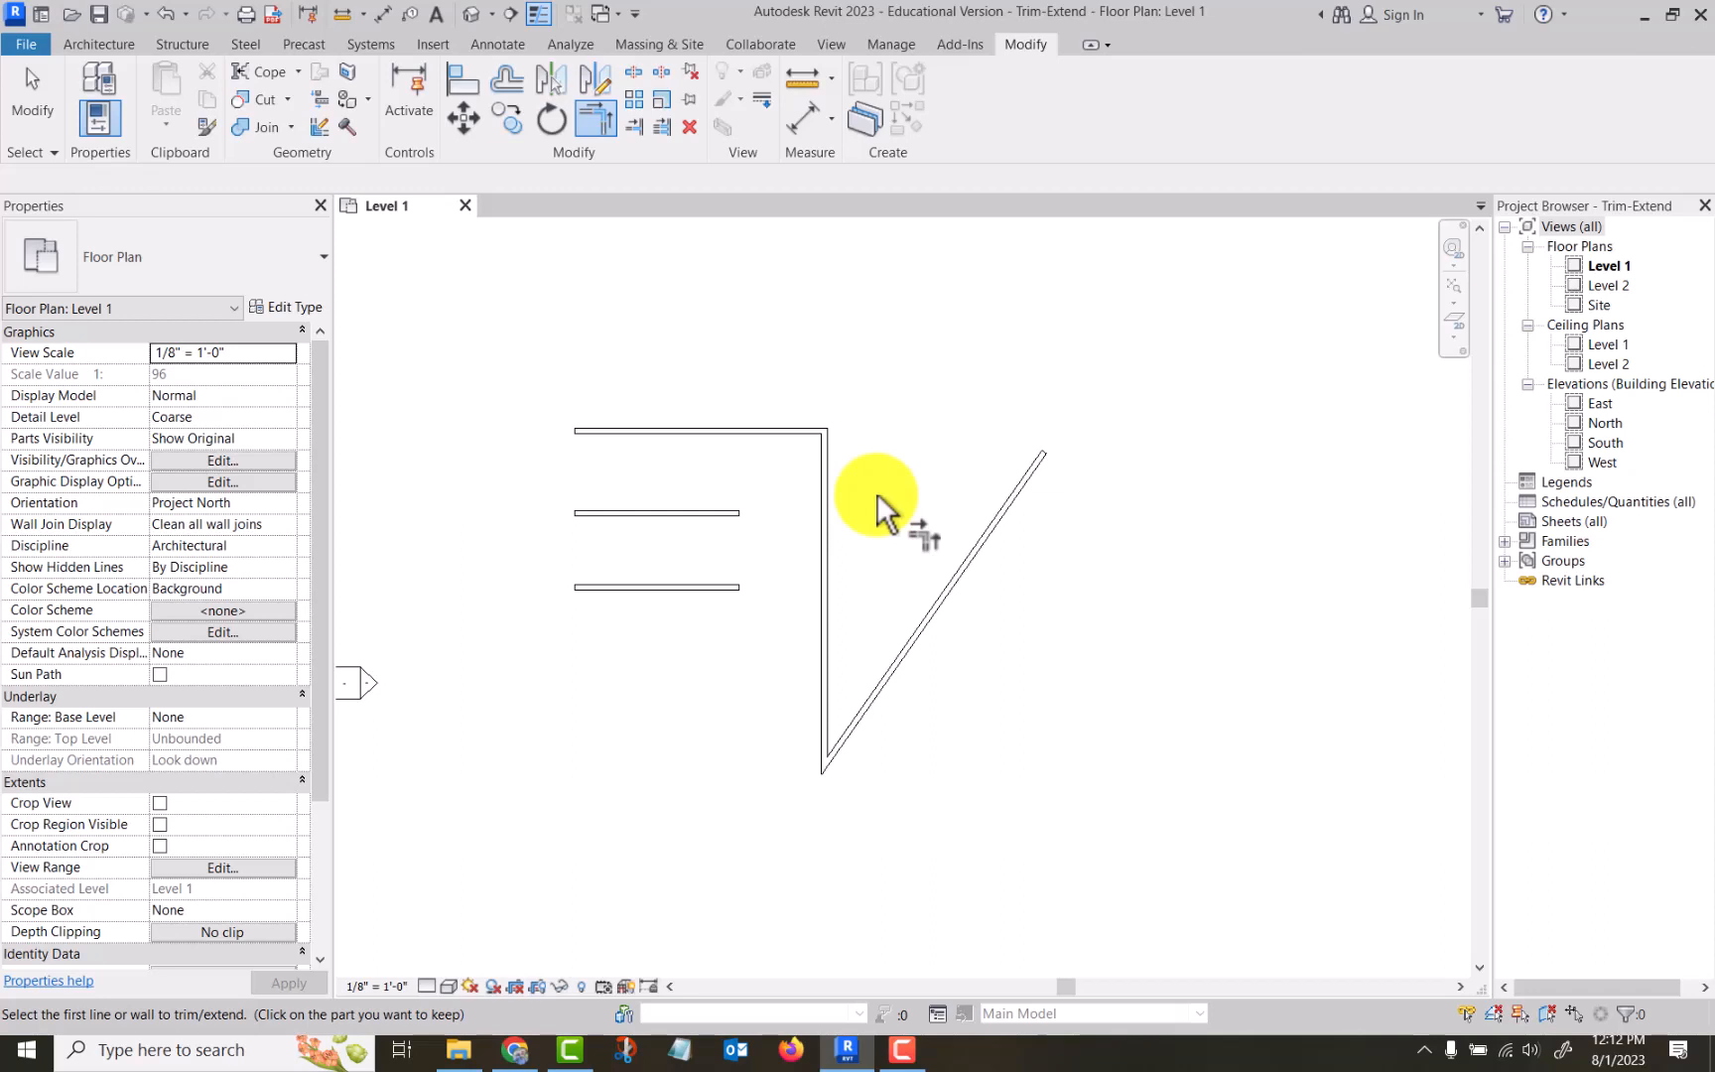
pyautogui.press('Escape')
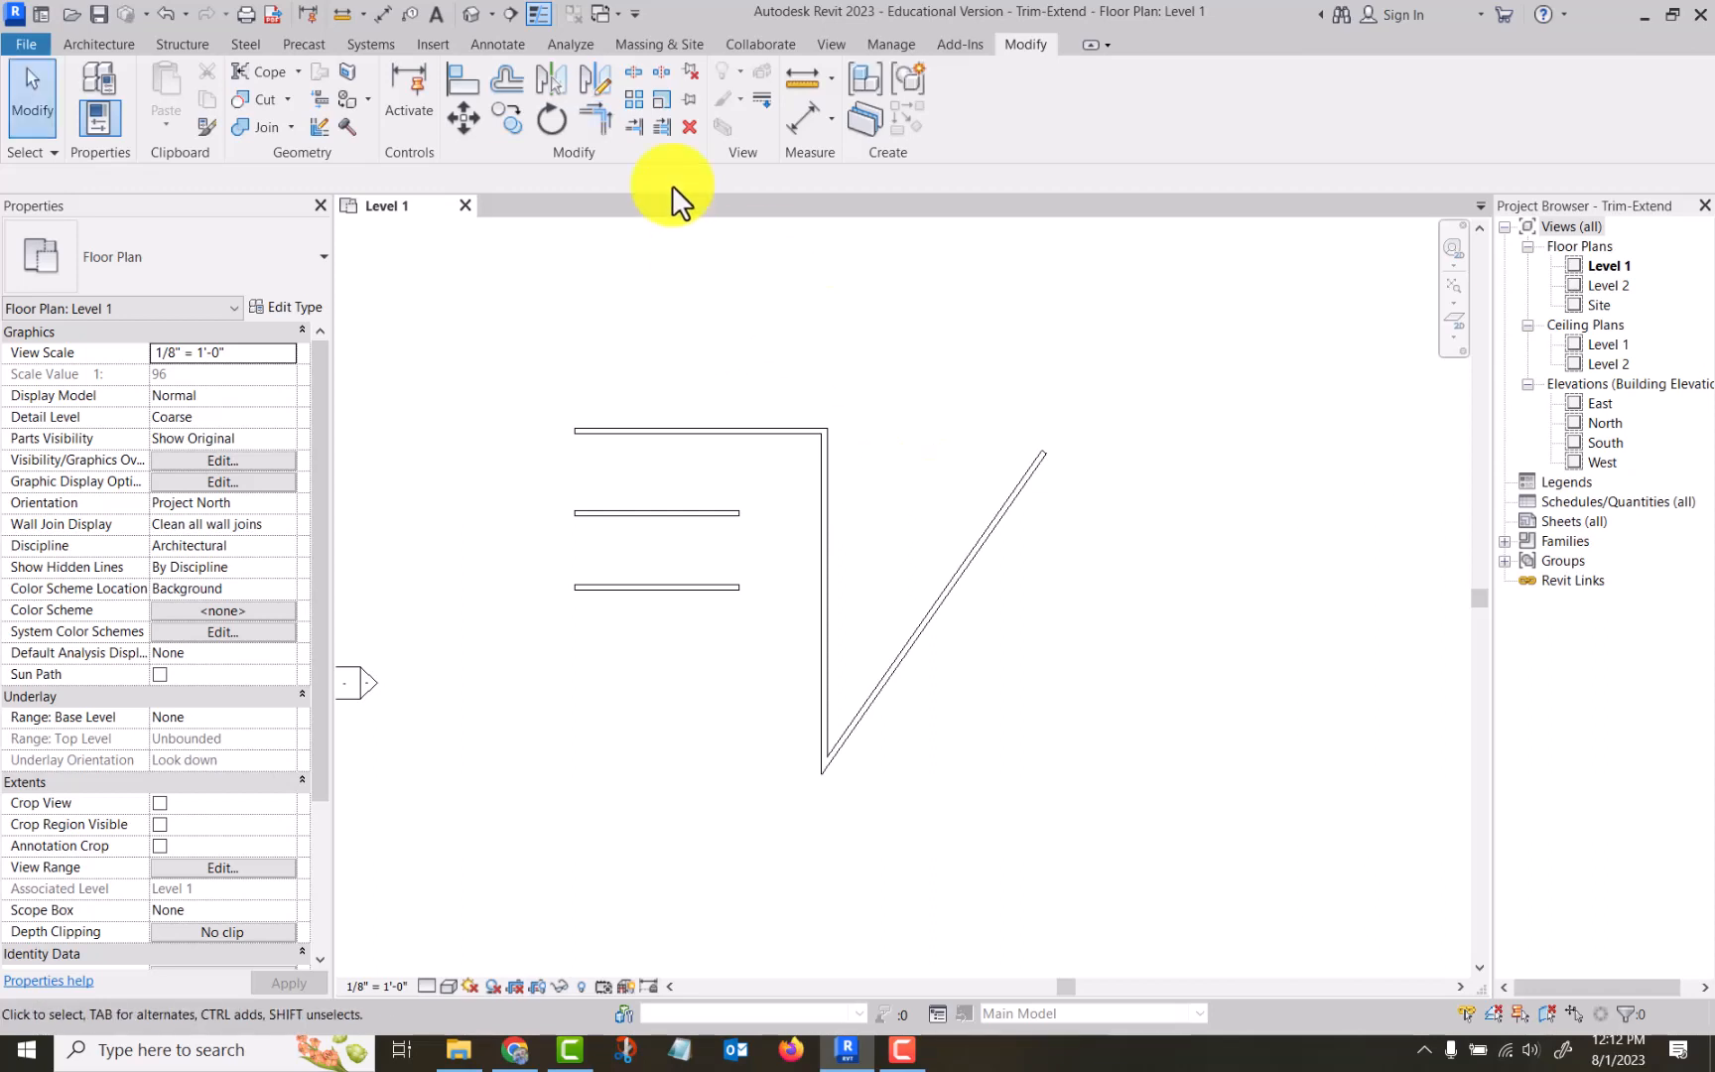
# Extend the middle horizontal wall to the vertical wall with Trim/Extend Single Element.
pyautogui.click(630, 127)
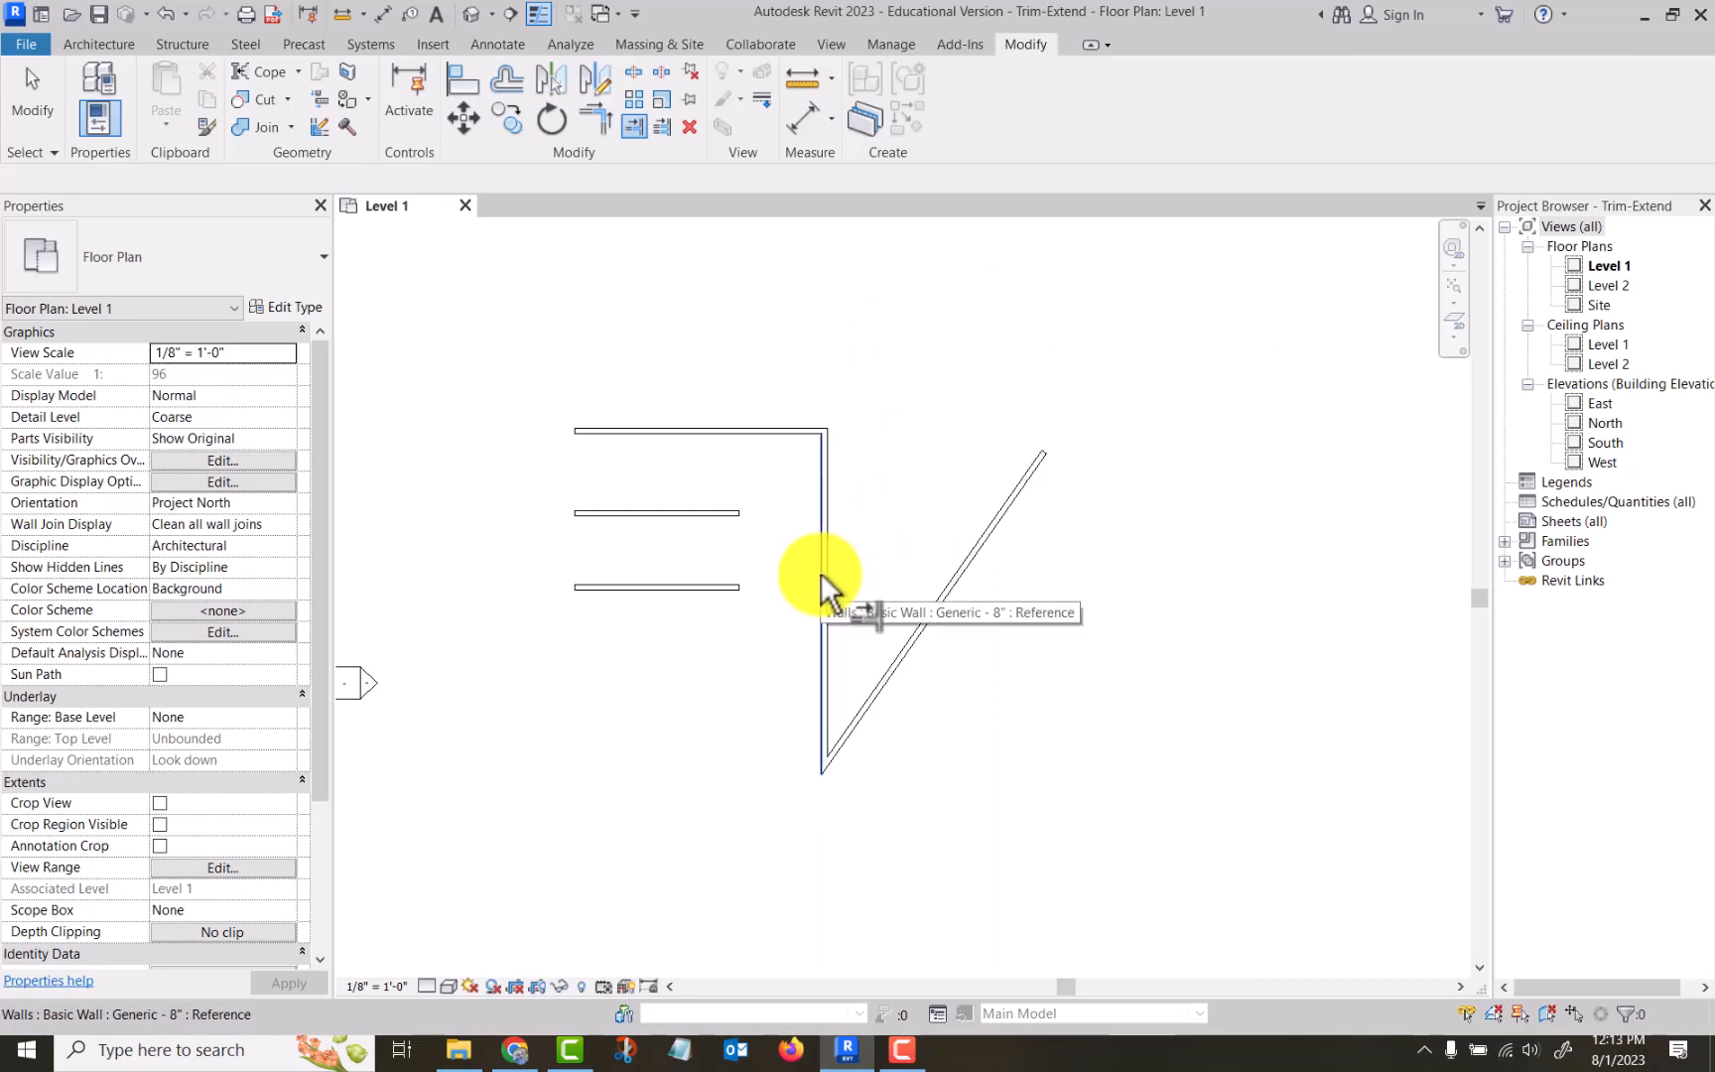
pyautogui.scroll(3, 822, 571)
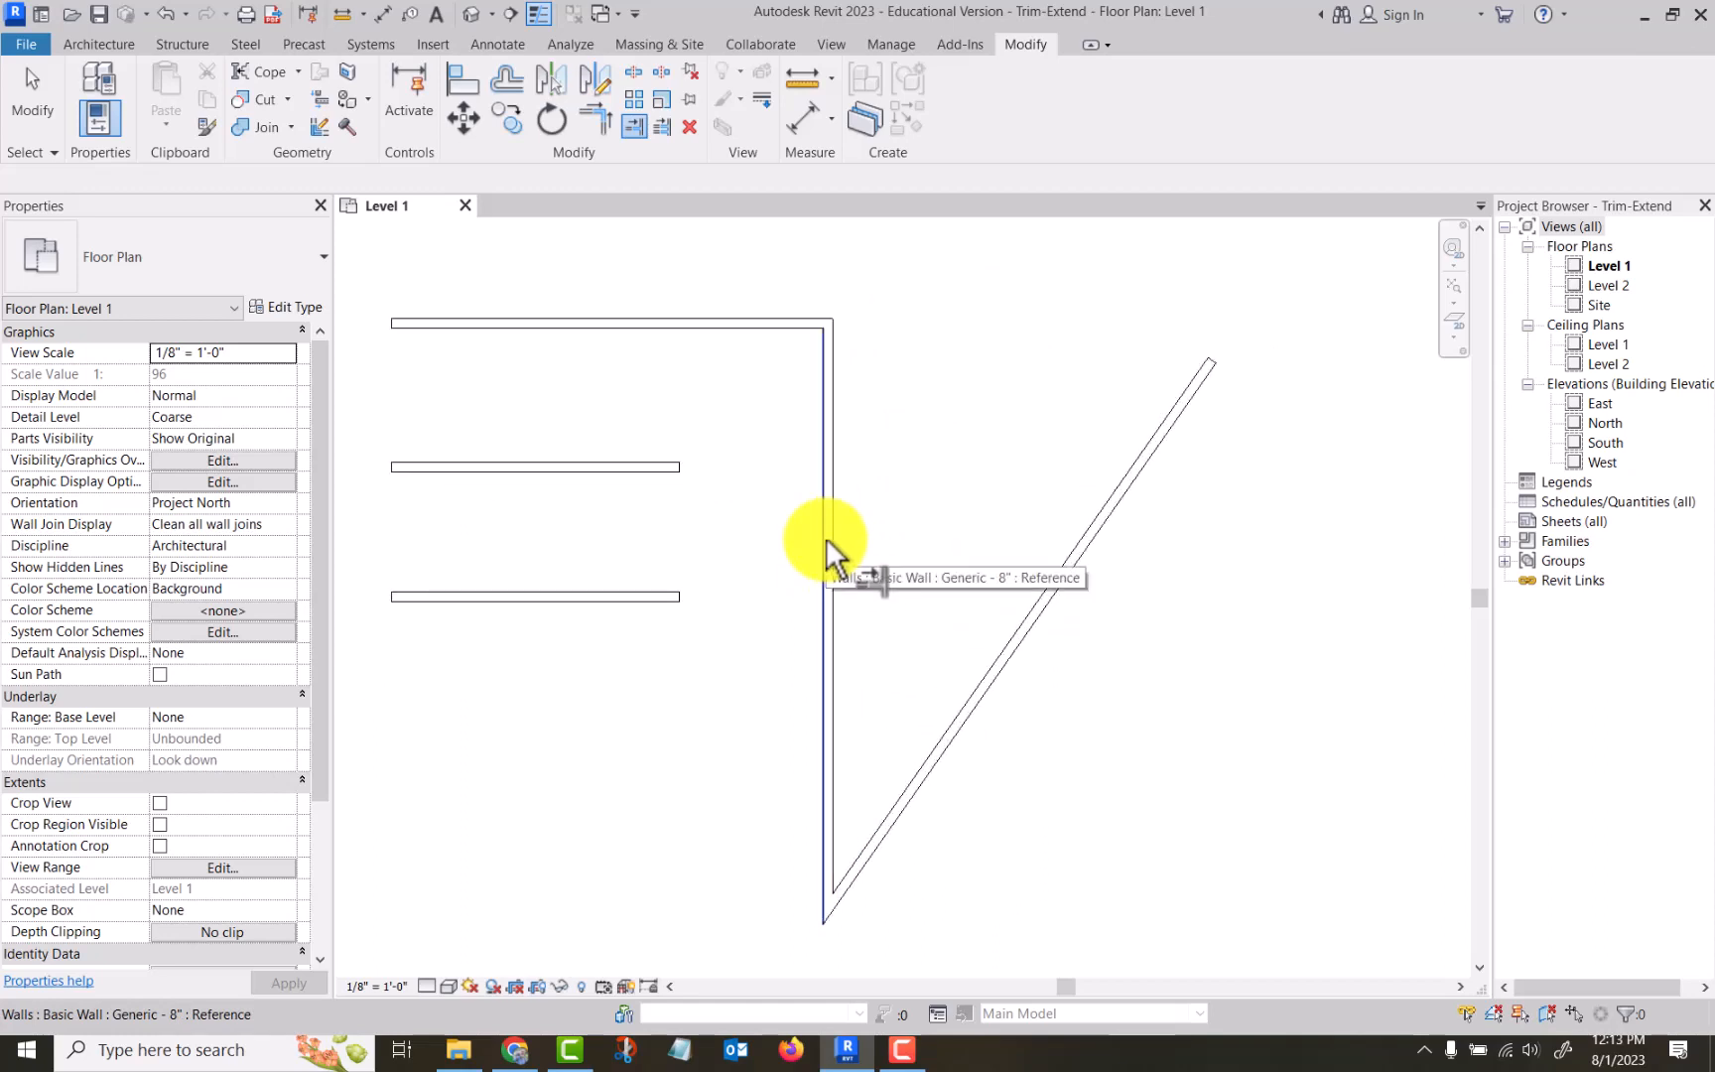
pyautogui.click(825, 537)
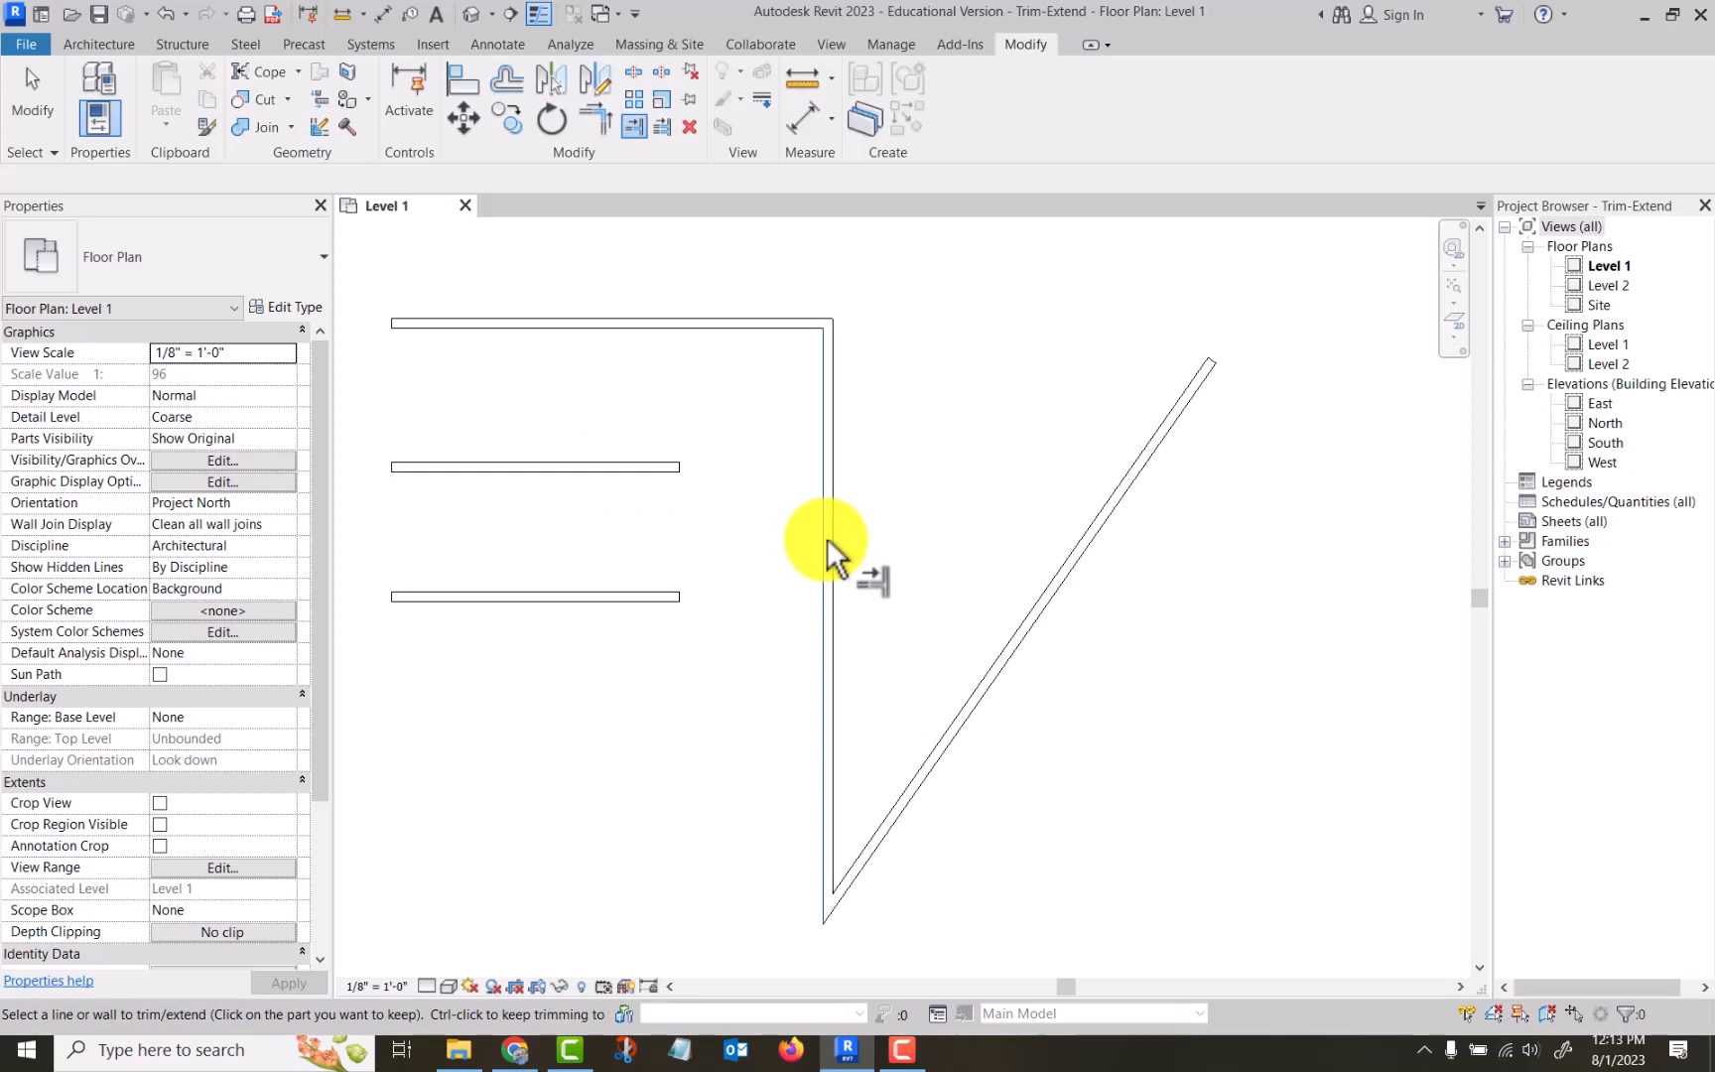
pyautogui.click(603, 466)
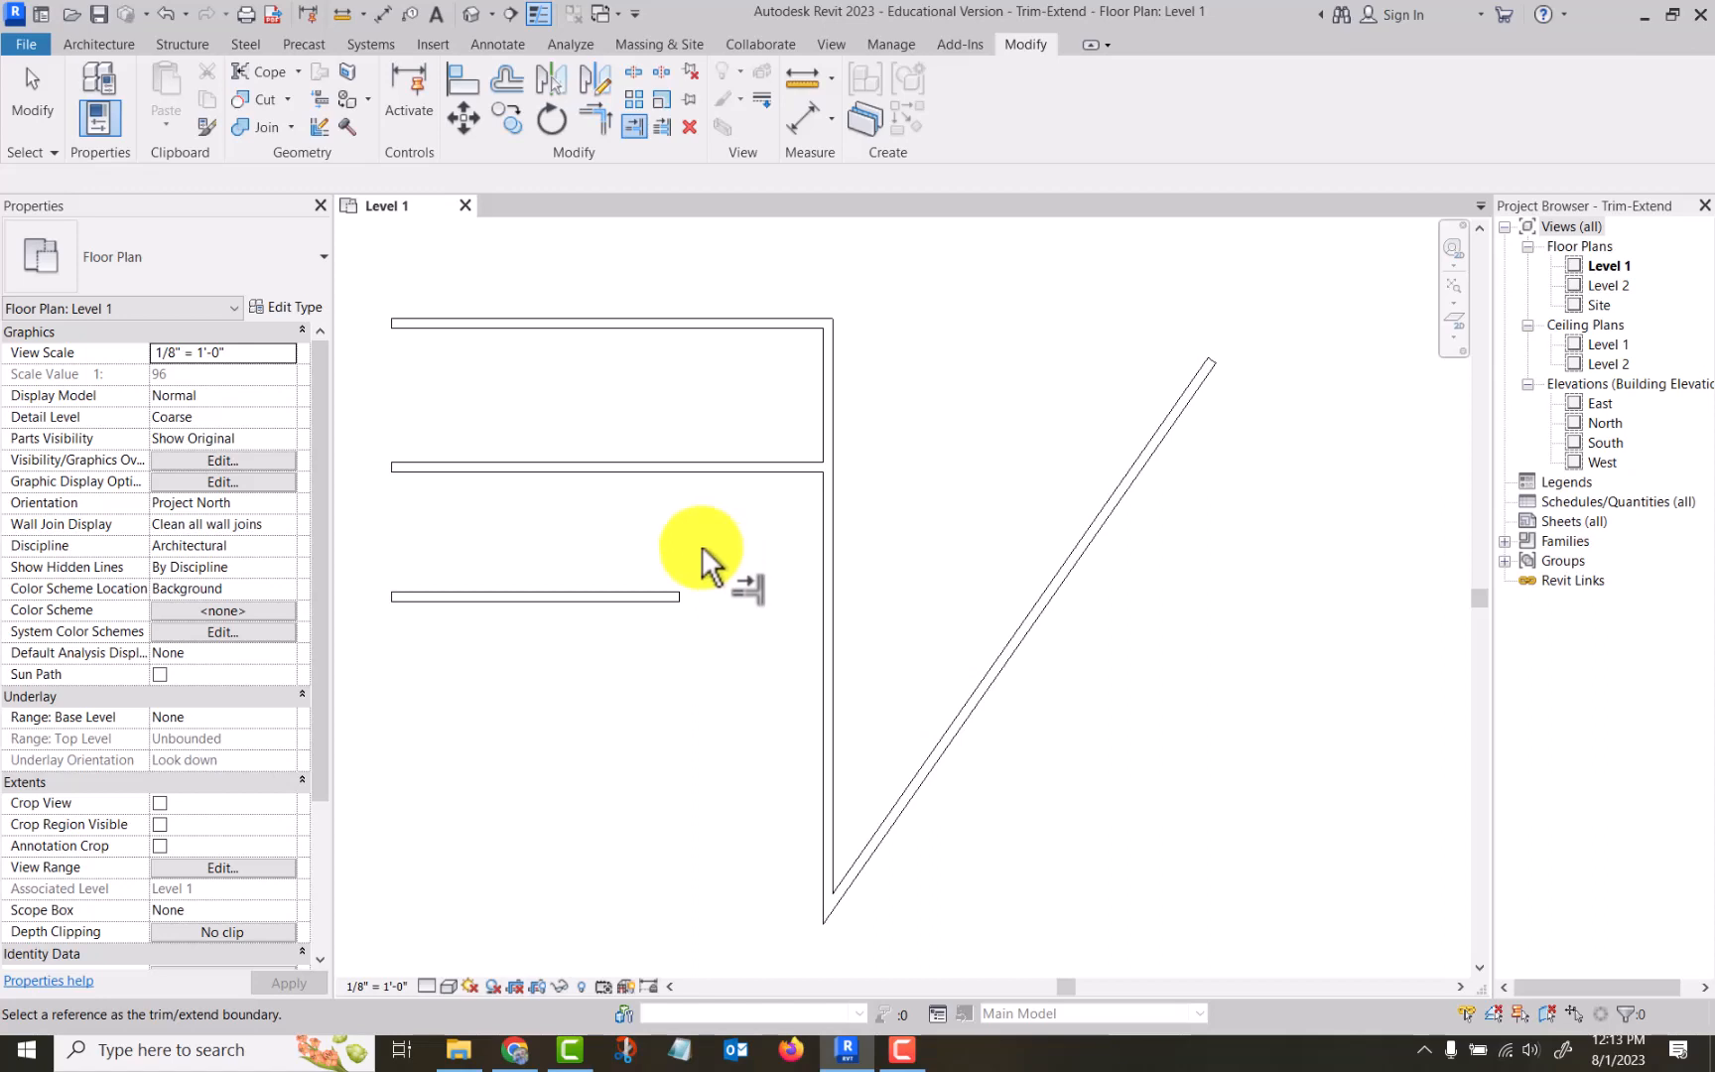
# Extend the middle horizontal wall across to the diagonal wall and trim it back to the vertical wall.
pyautogui.click(1149, 450)
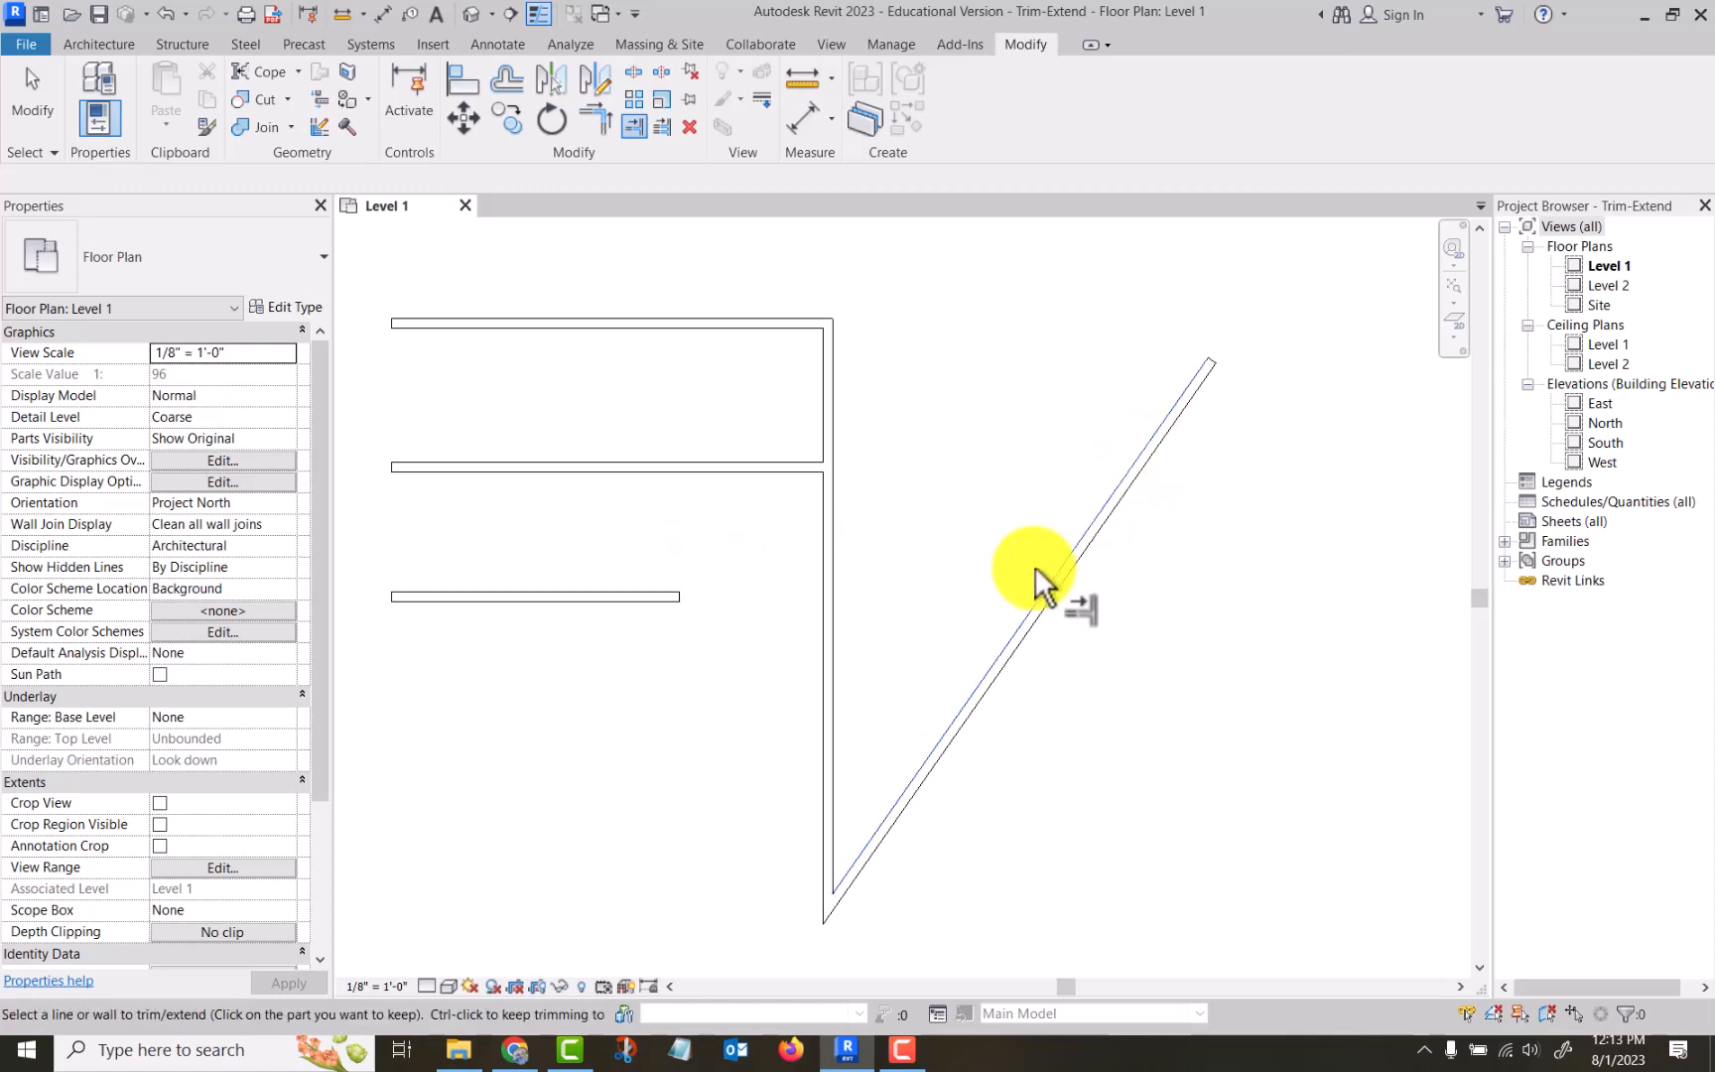
pyautogui.click(703, 469)
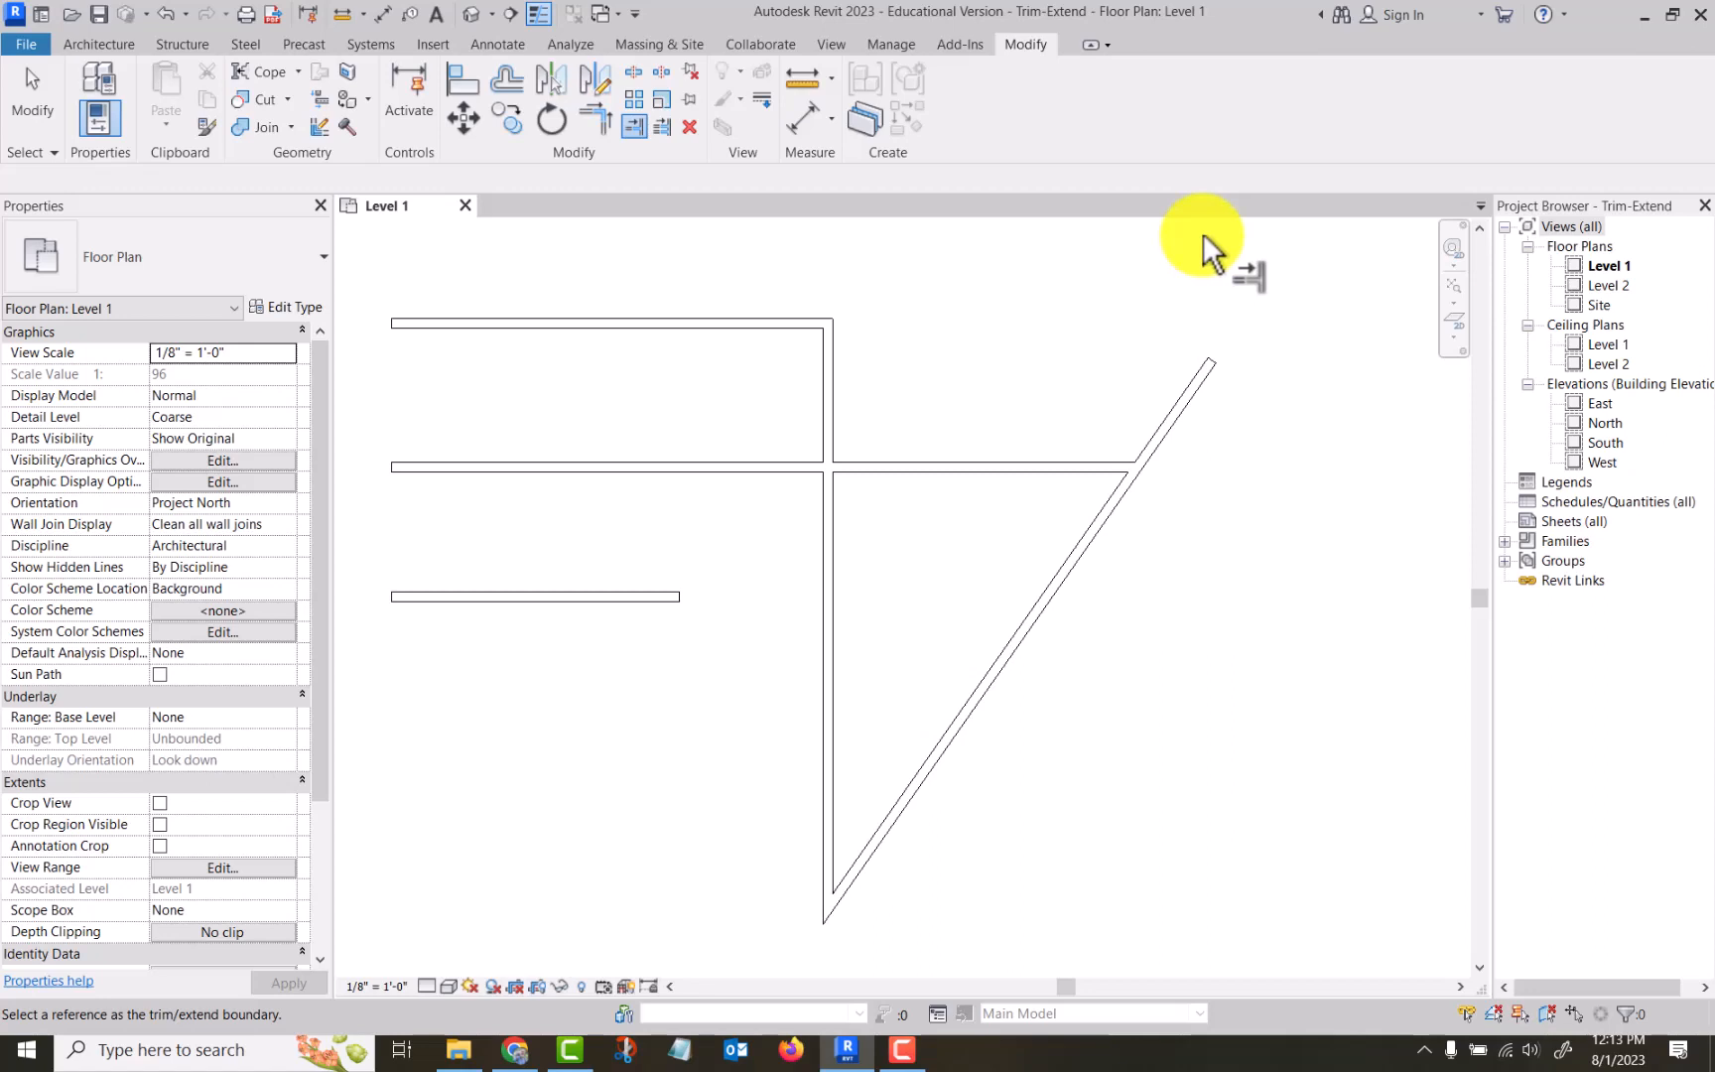
pyautogui.click(836, 552)
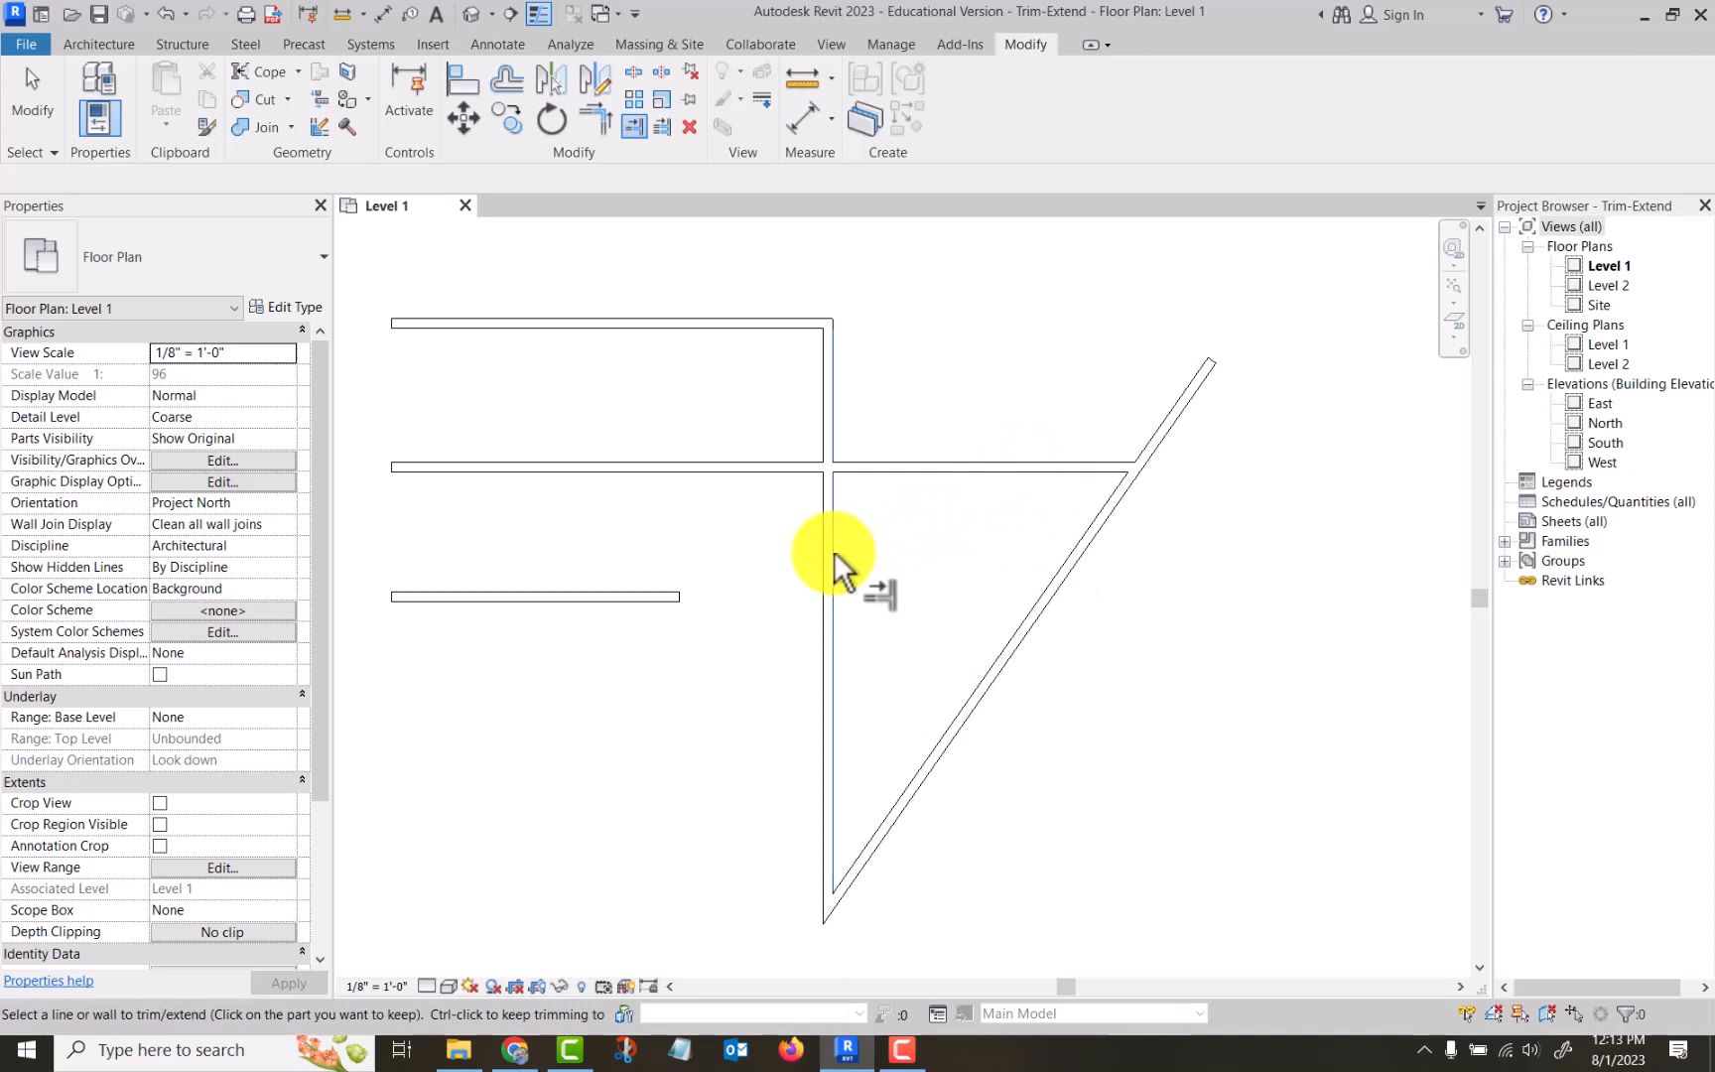
pyautogui.click(760, 467)
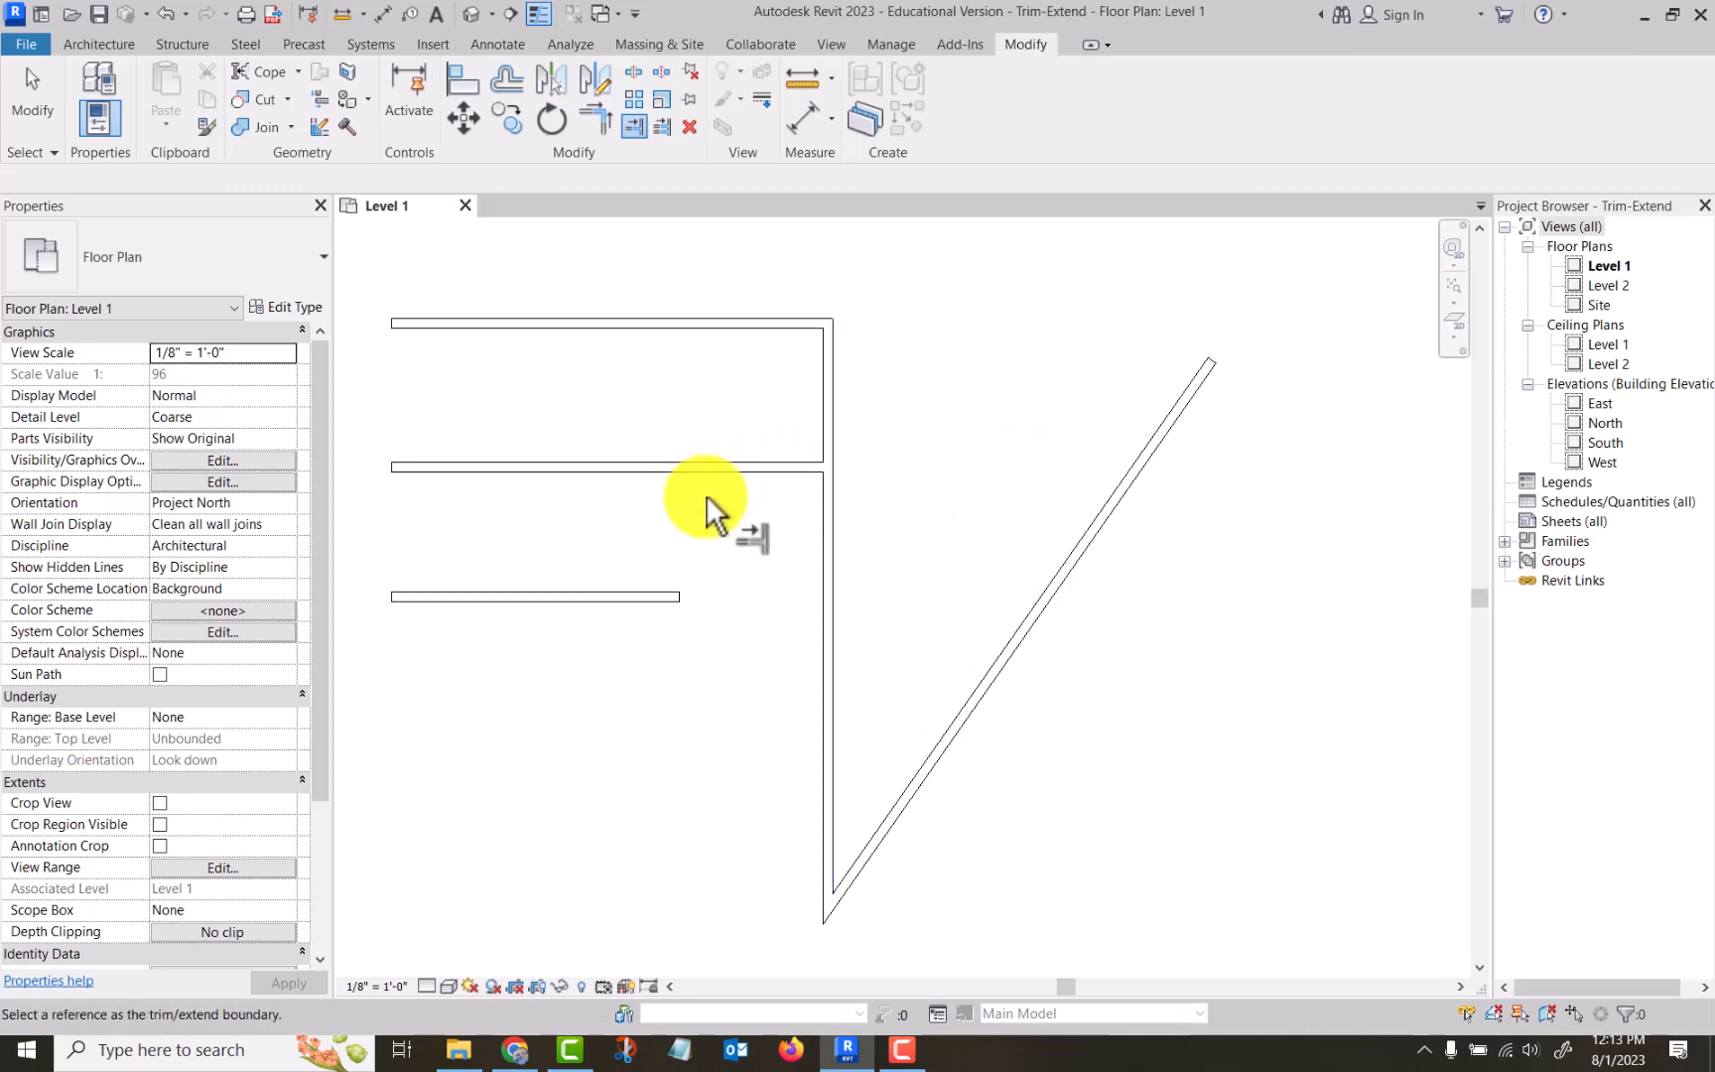
pyautogui.press('Escape')
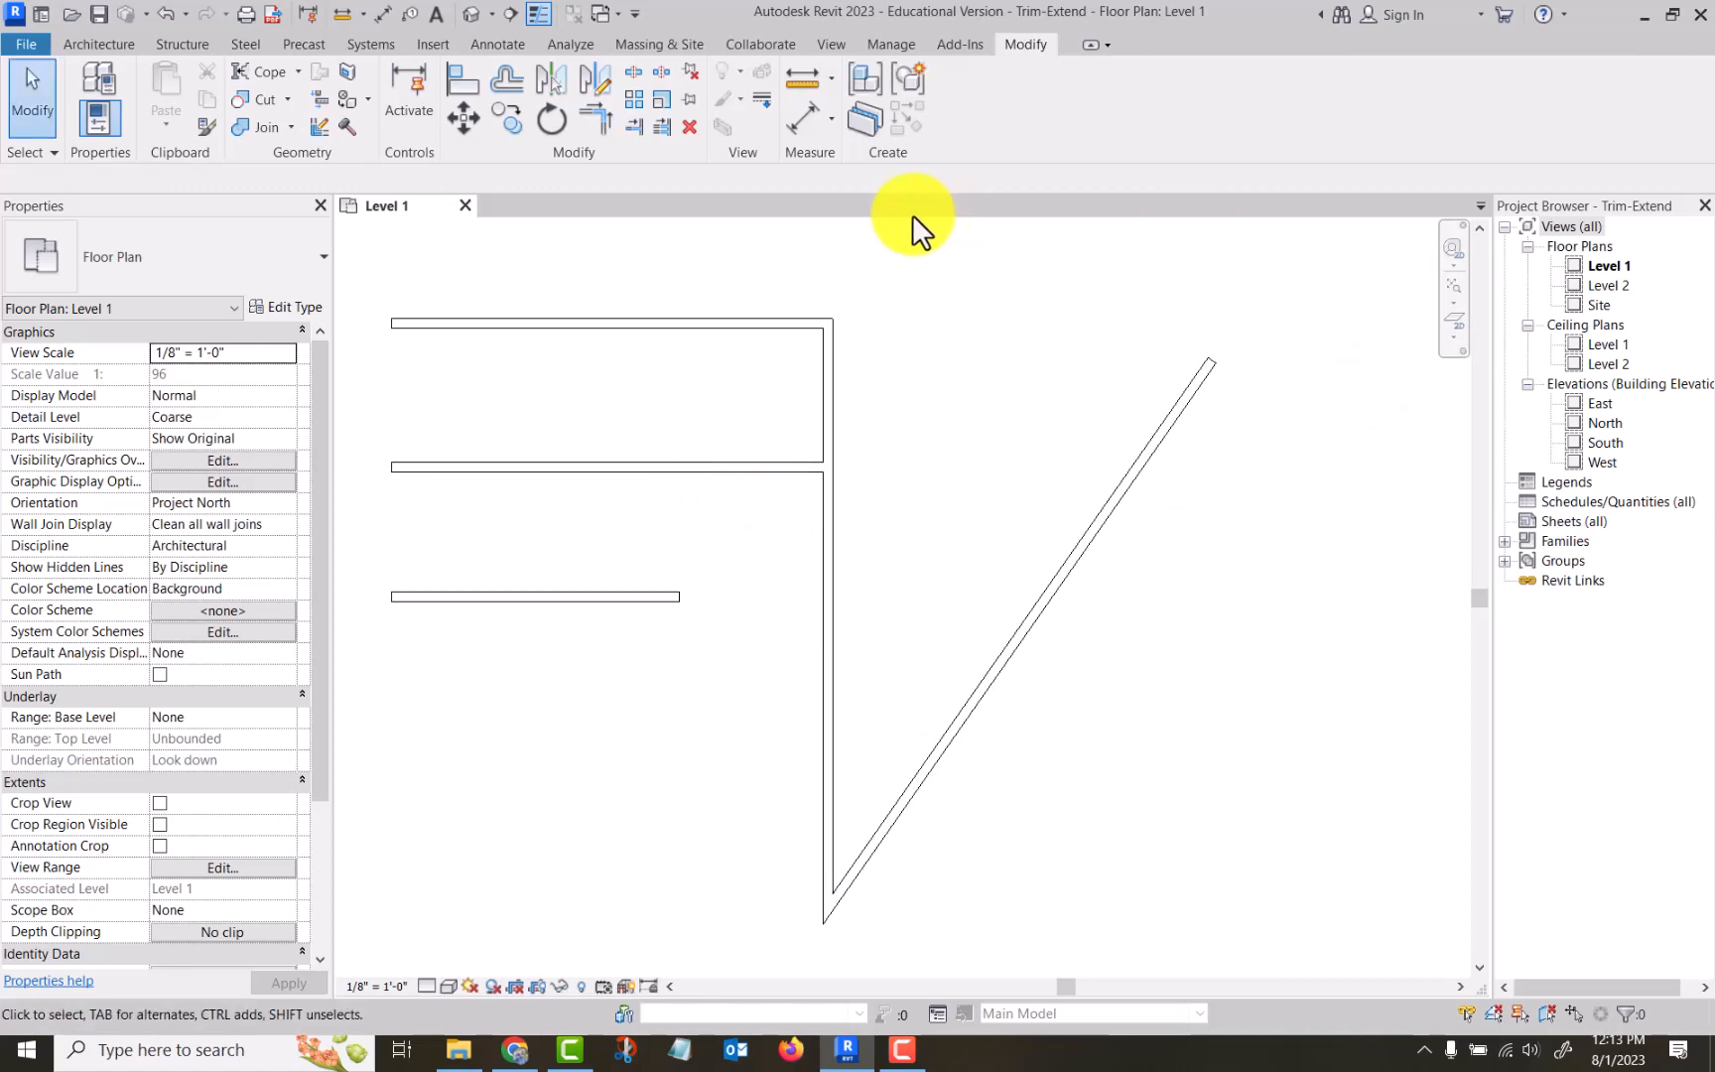
# Extend the lower, middle and upper horizontal walls toward the diagonal wall with Trim/Extend Multiple Elements.
pyautogui.click(655, 122)
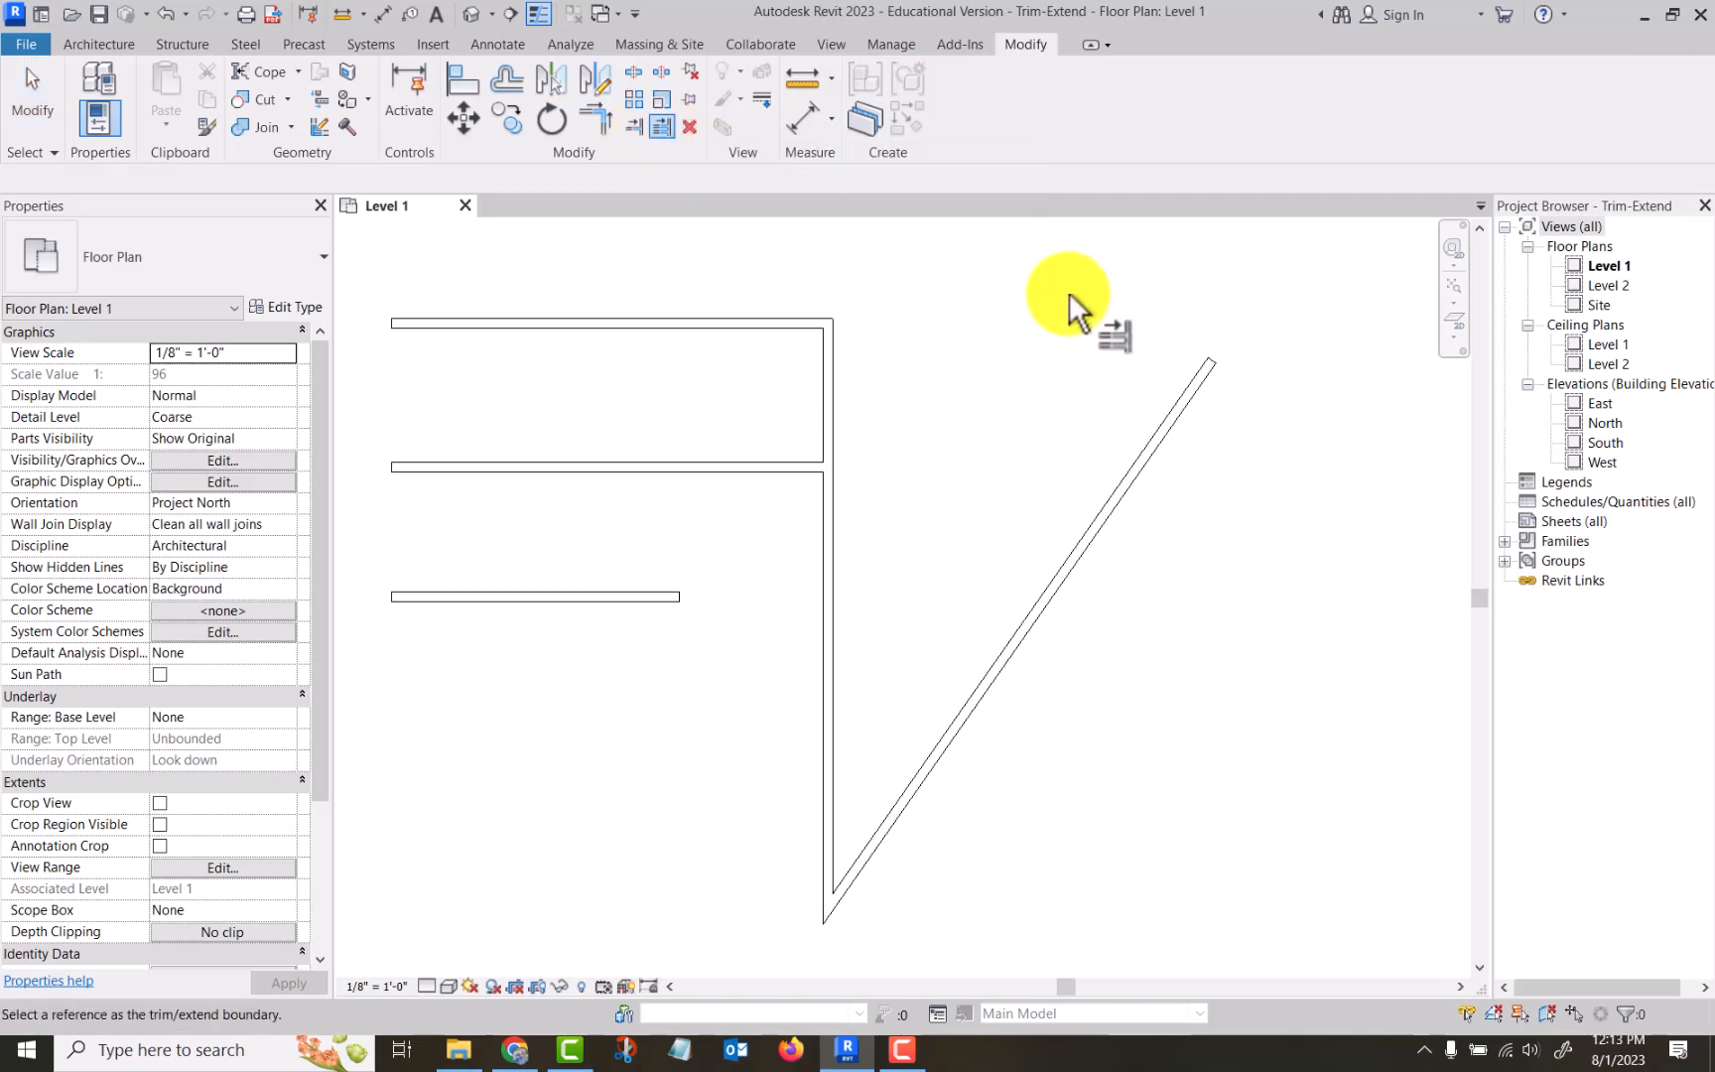
pyautogui.click(1086, 522)
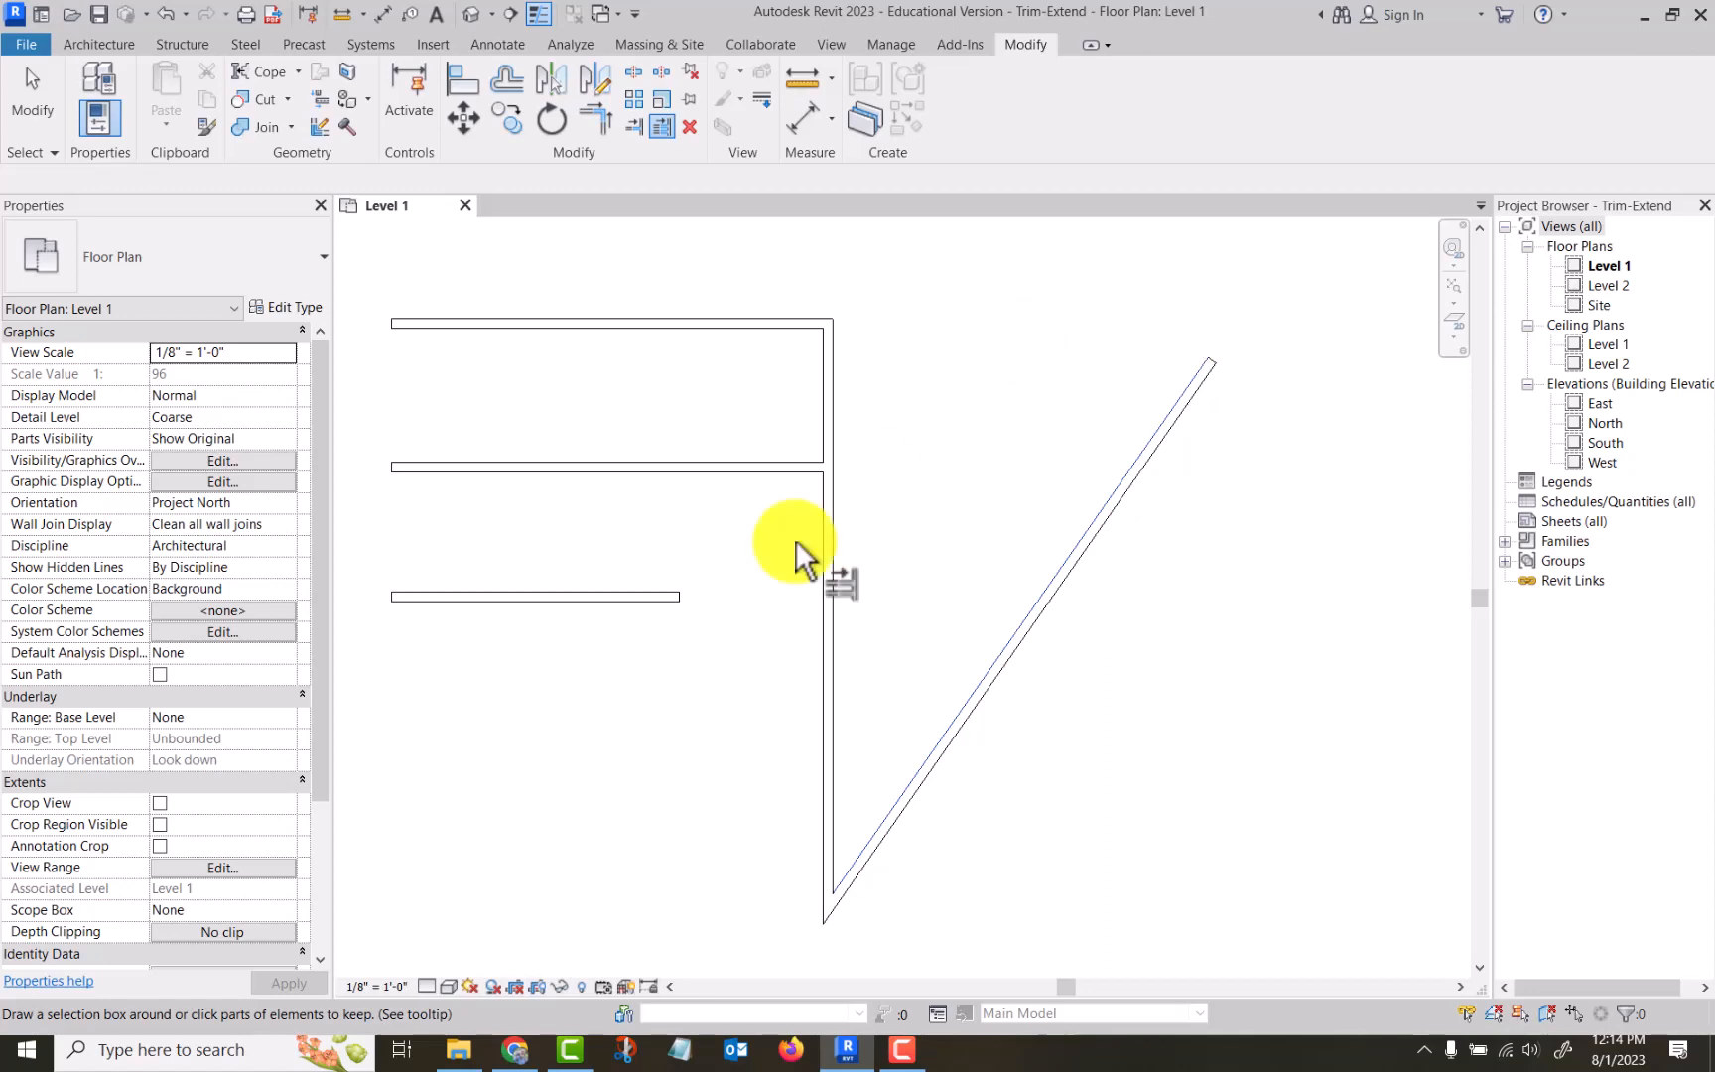
pyautogui.click(593, 597)
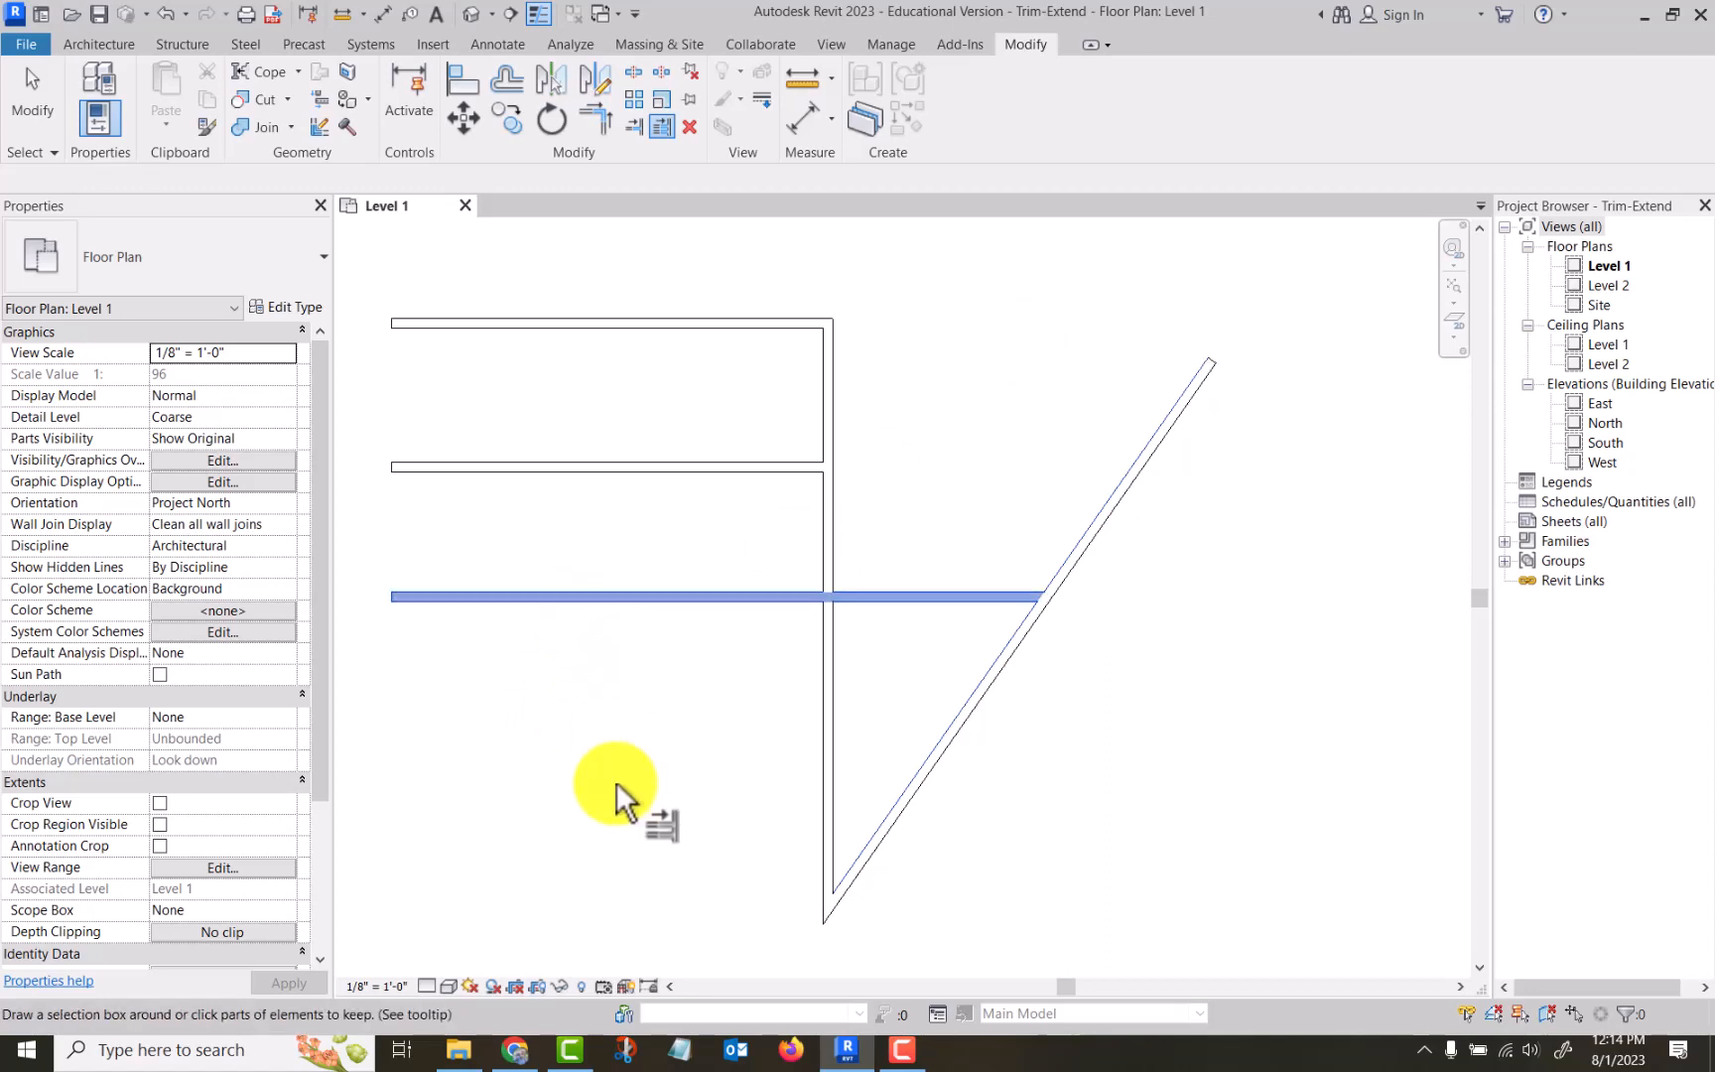
pyautogui.click(652, 473)
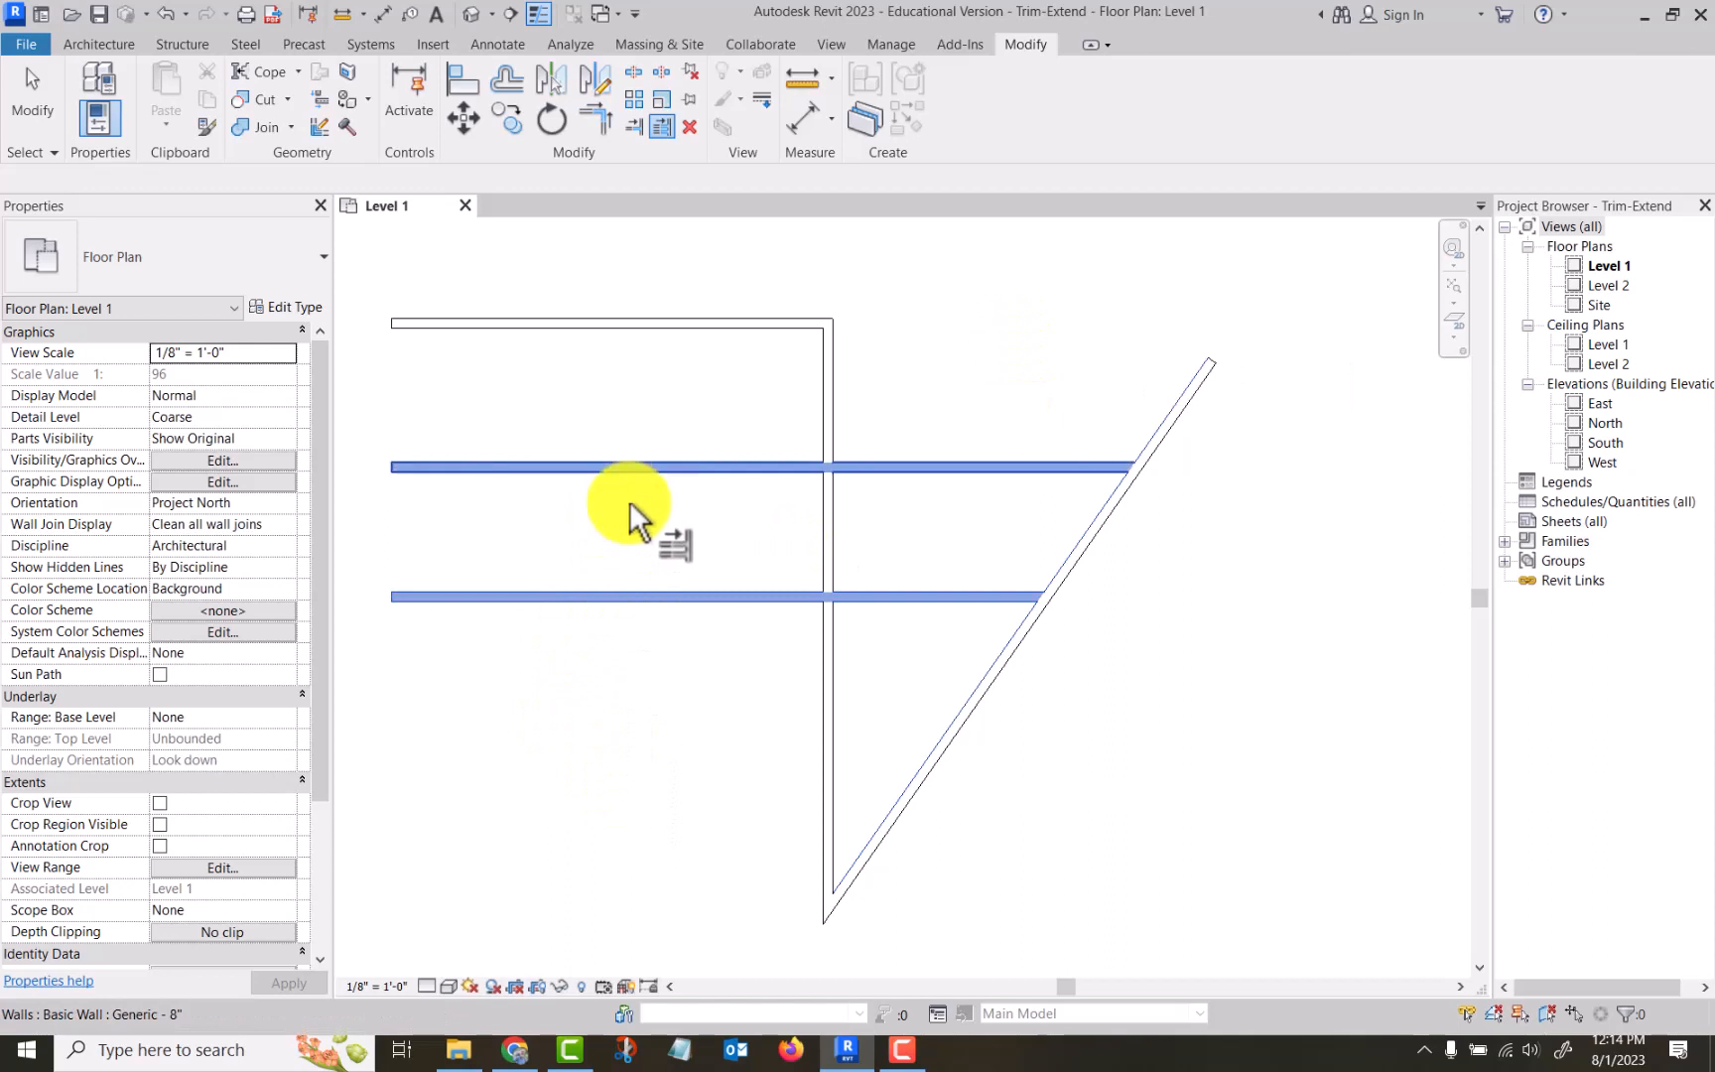
pyautogui.click(618, 325)
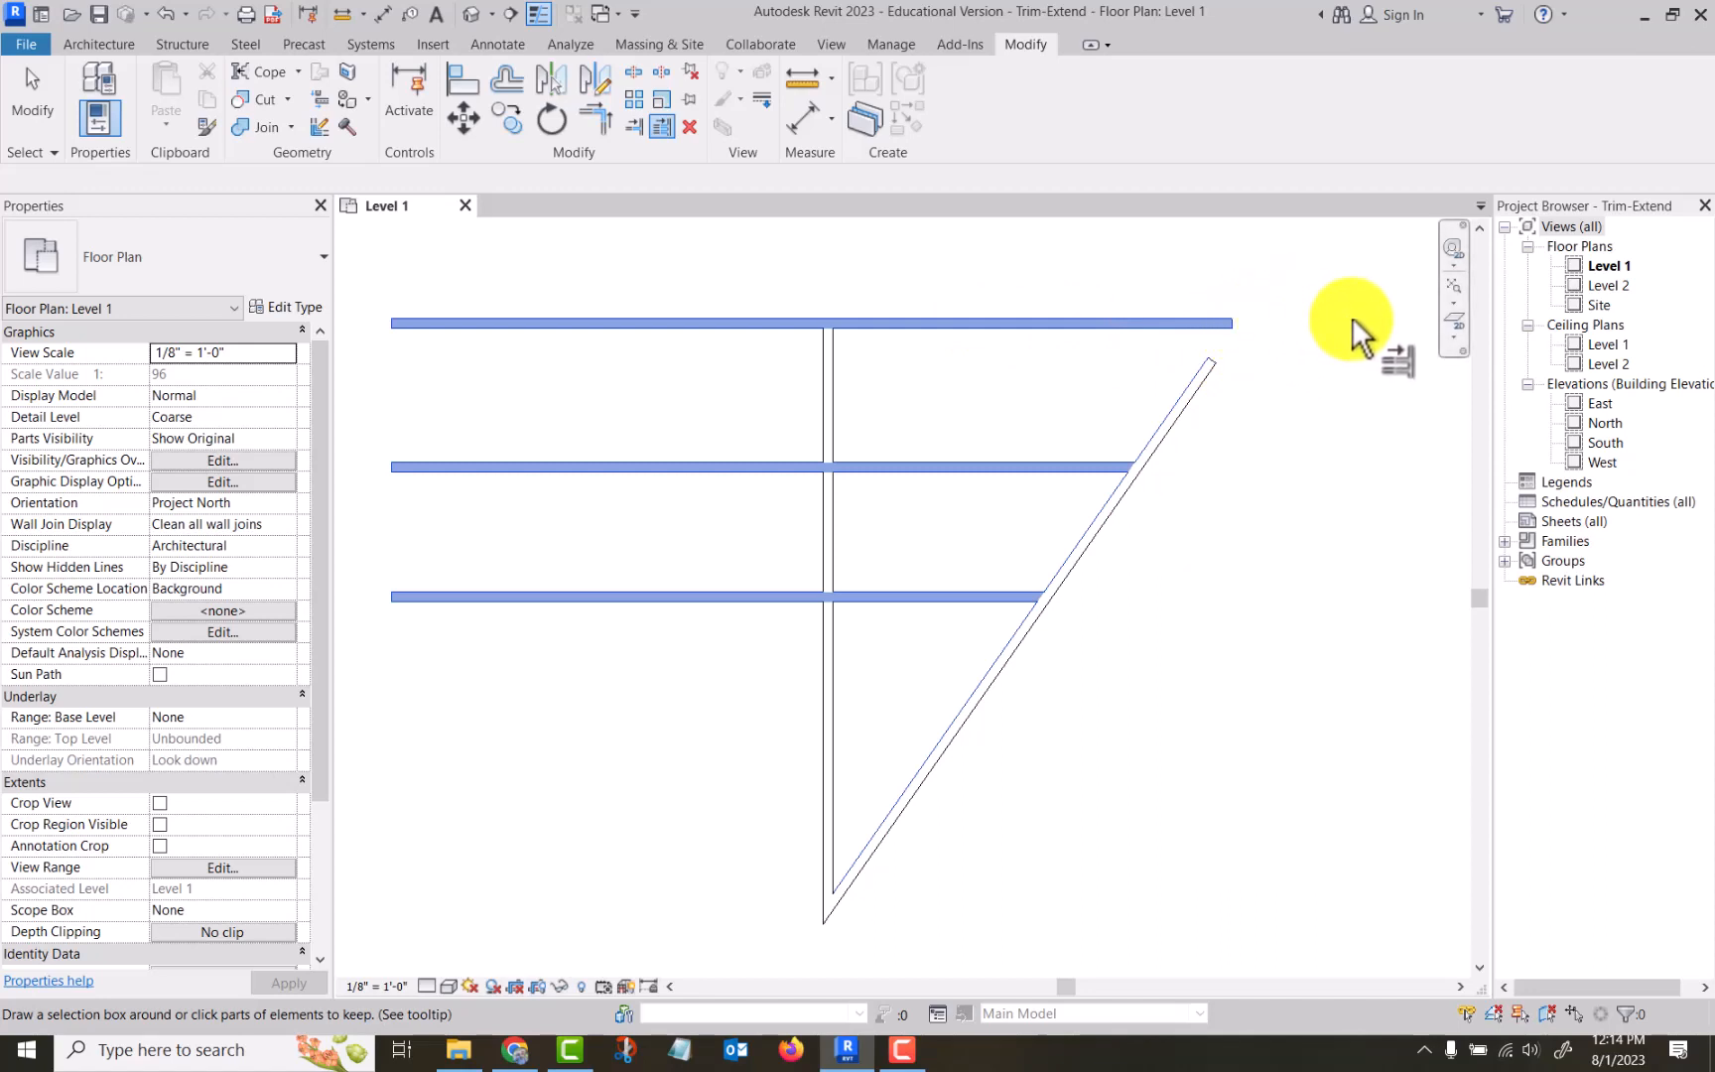
pyautogui.press('Escape')
pyautogui.press('Escape')
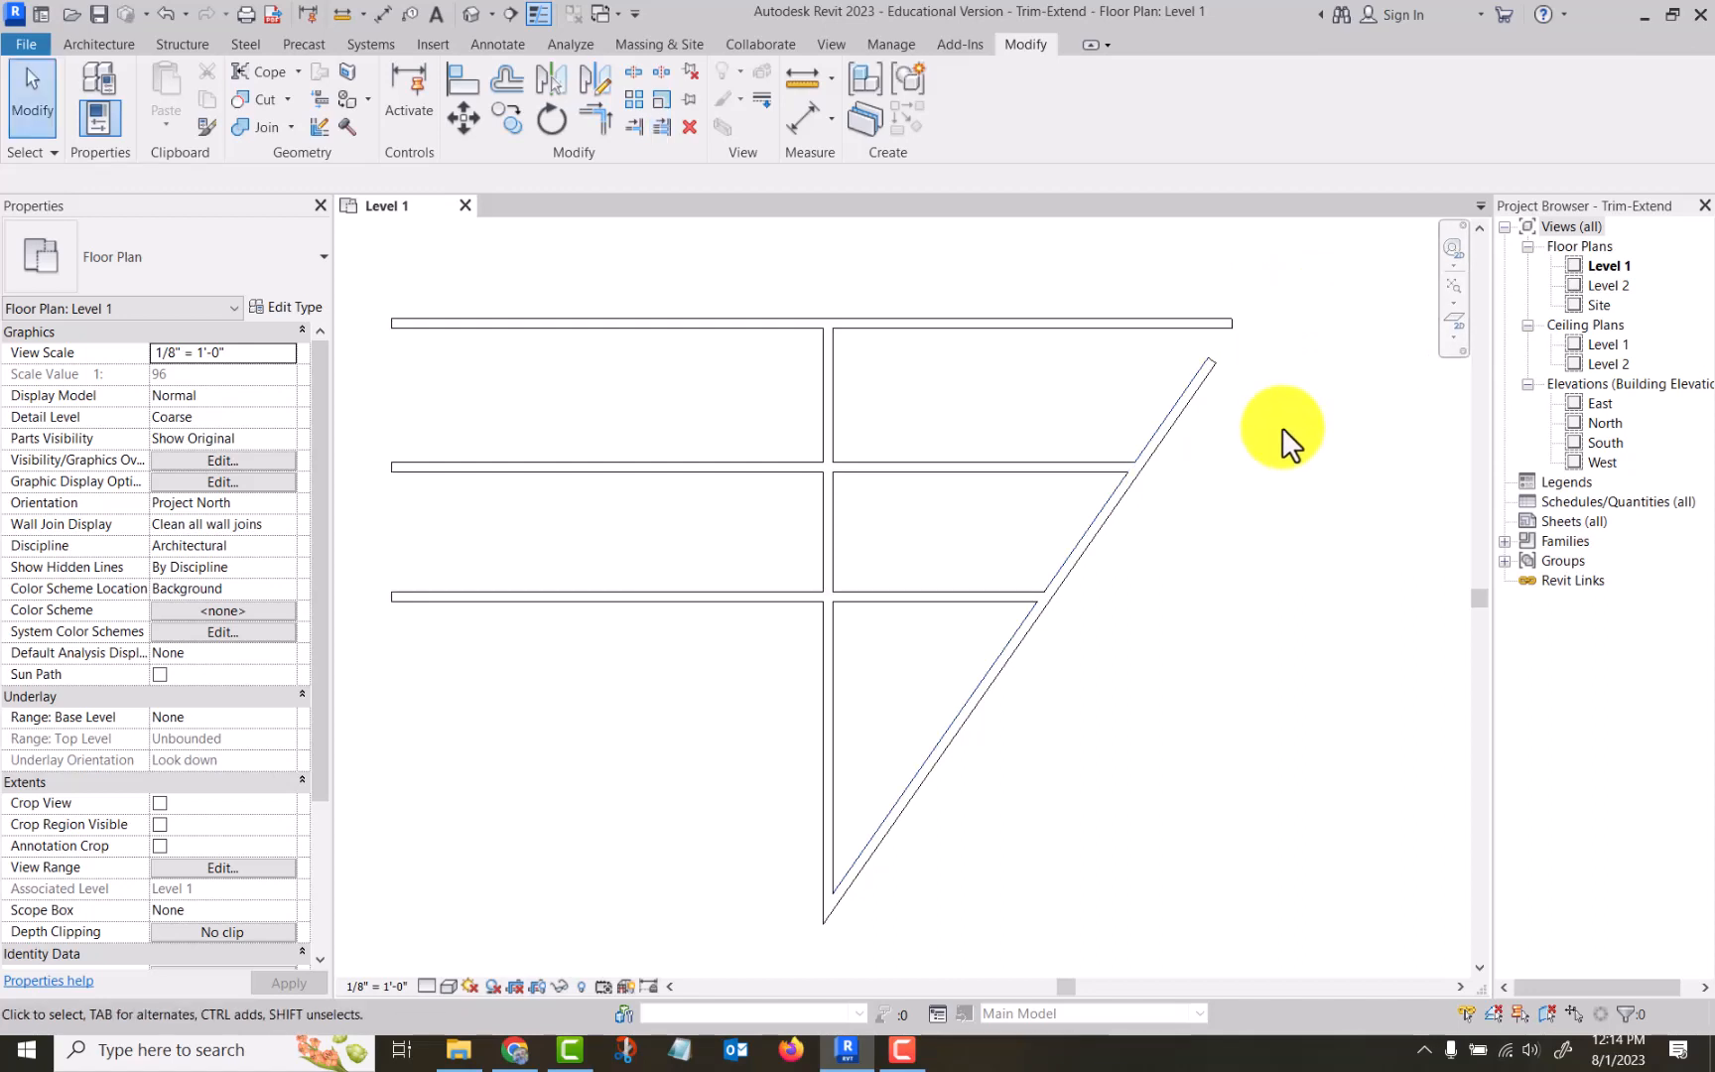
# Trim/extend all three horizontal walls to the vertical wall in one crossing selection, keeping their parts on the side away from the diagonal wall.
pyautogui.click(660, 125)
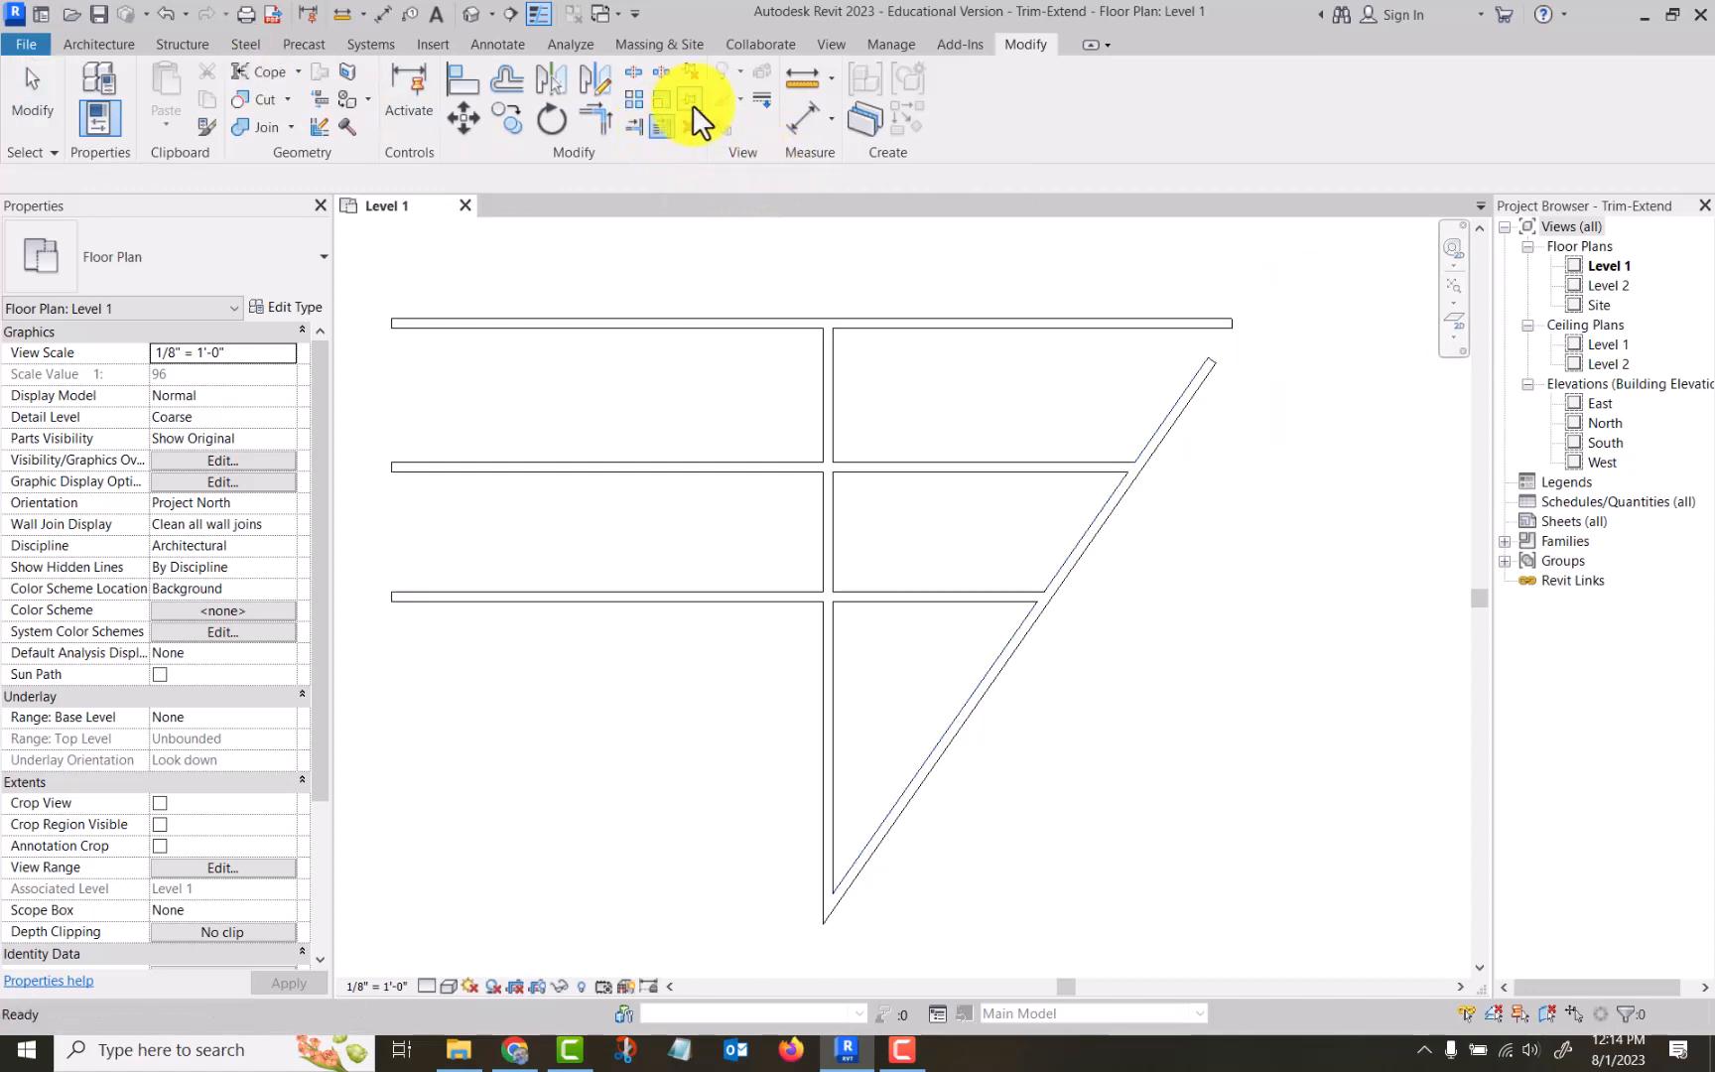
pyautogui.click(829, 683)
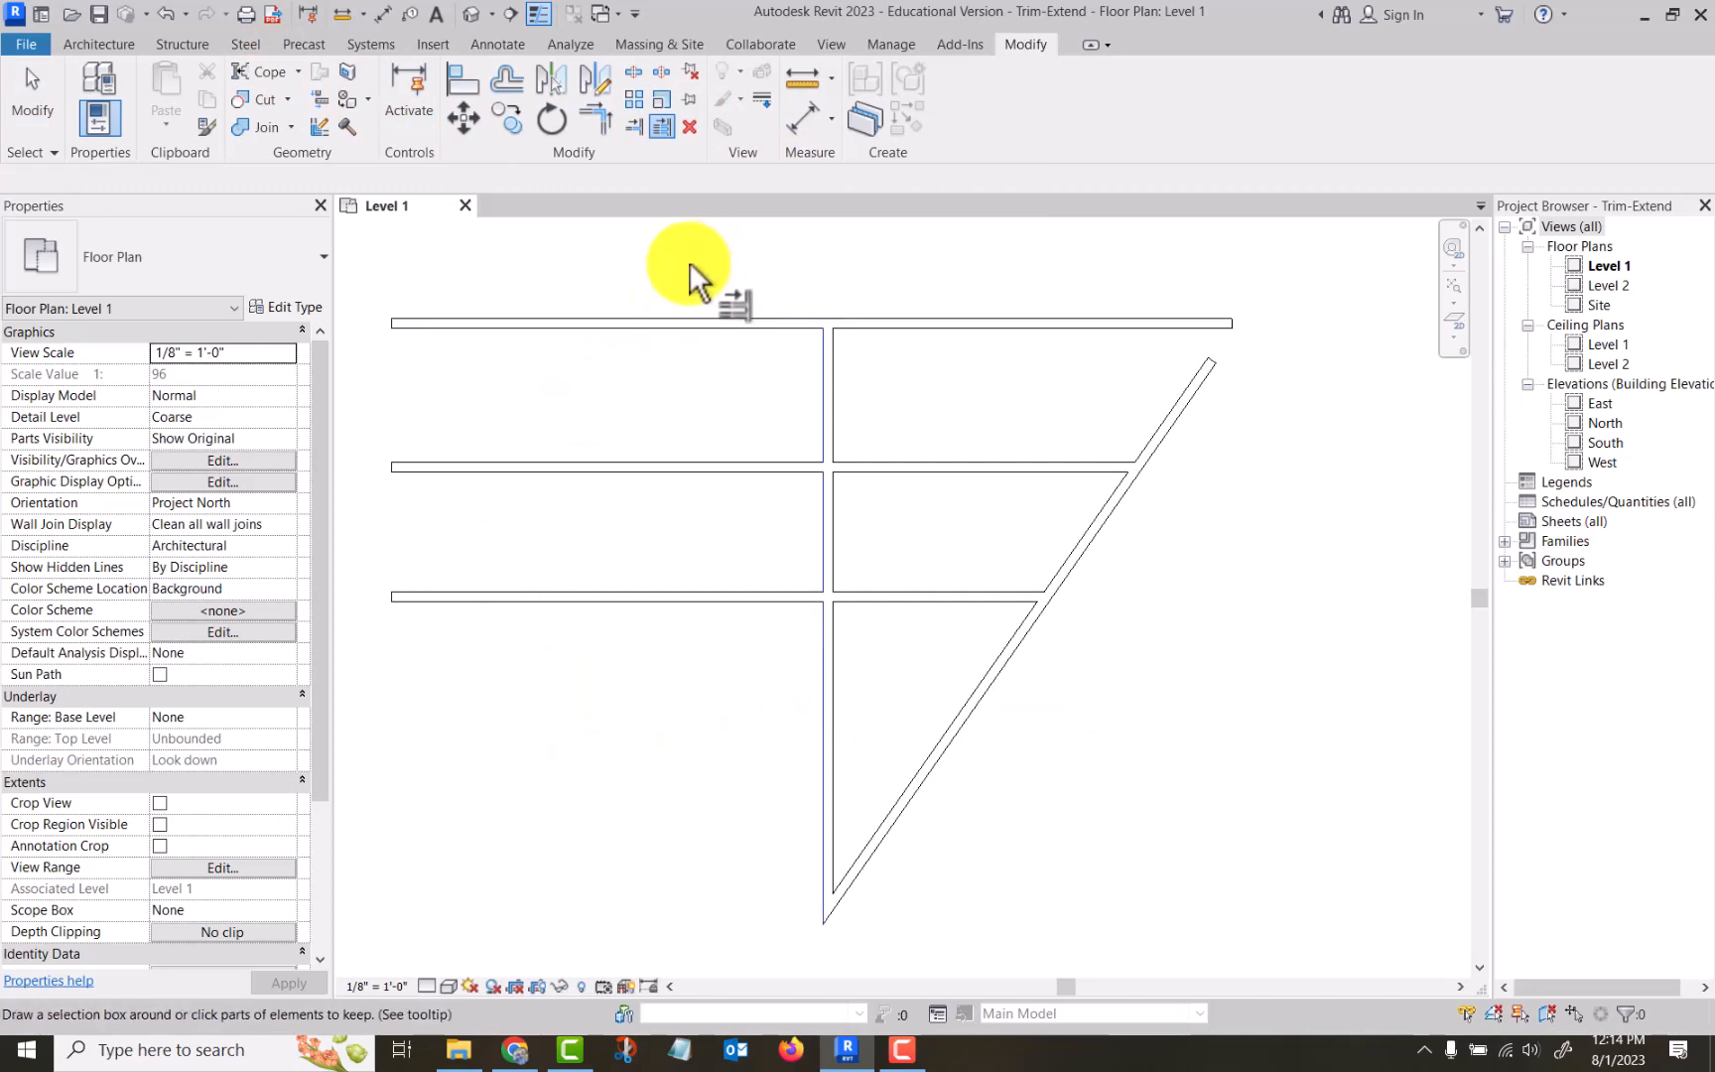
pyautogui.moveTo(717, 262); pyautogui.dragTo(487, 673)
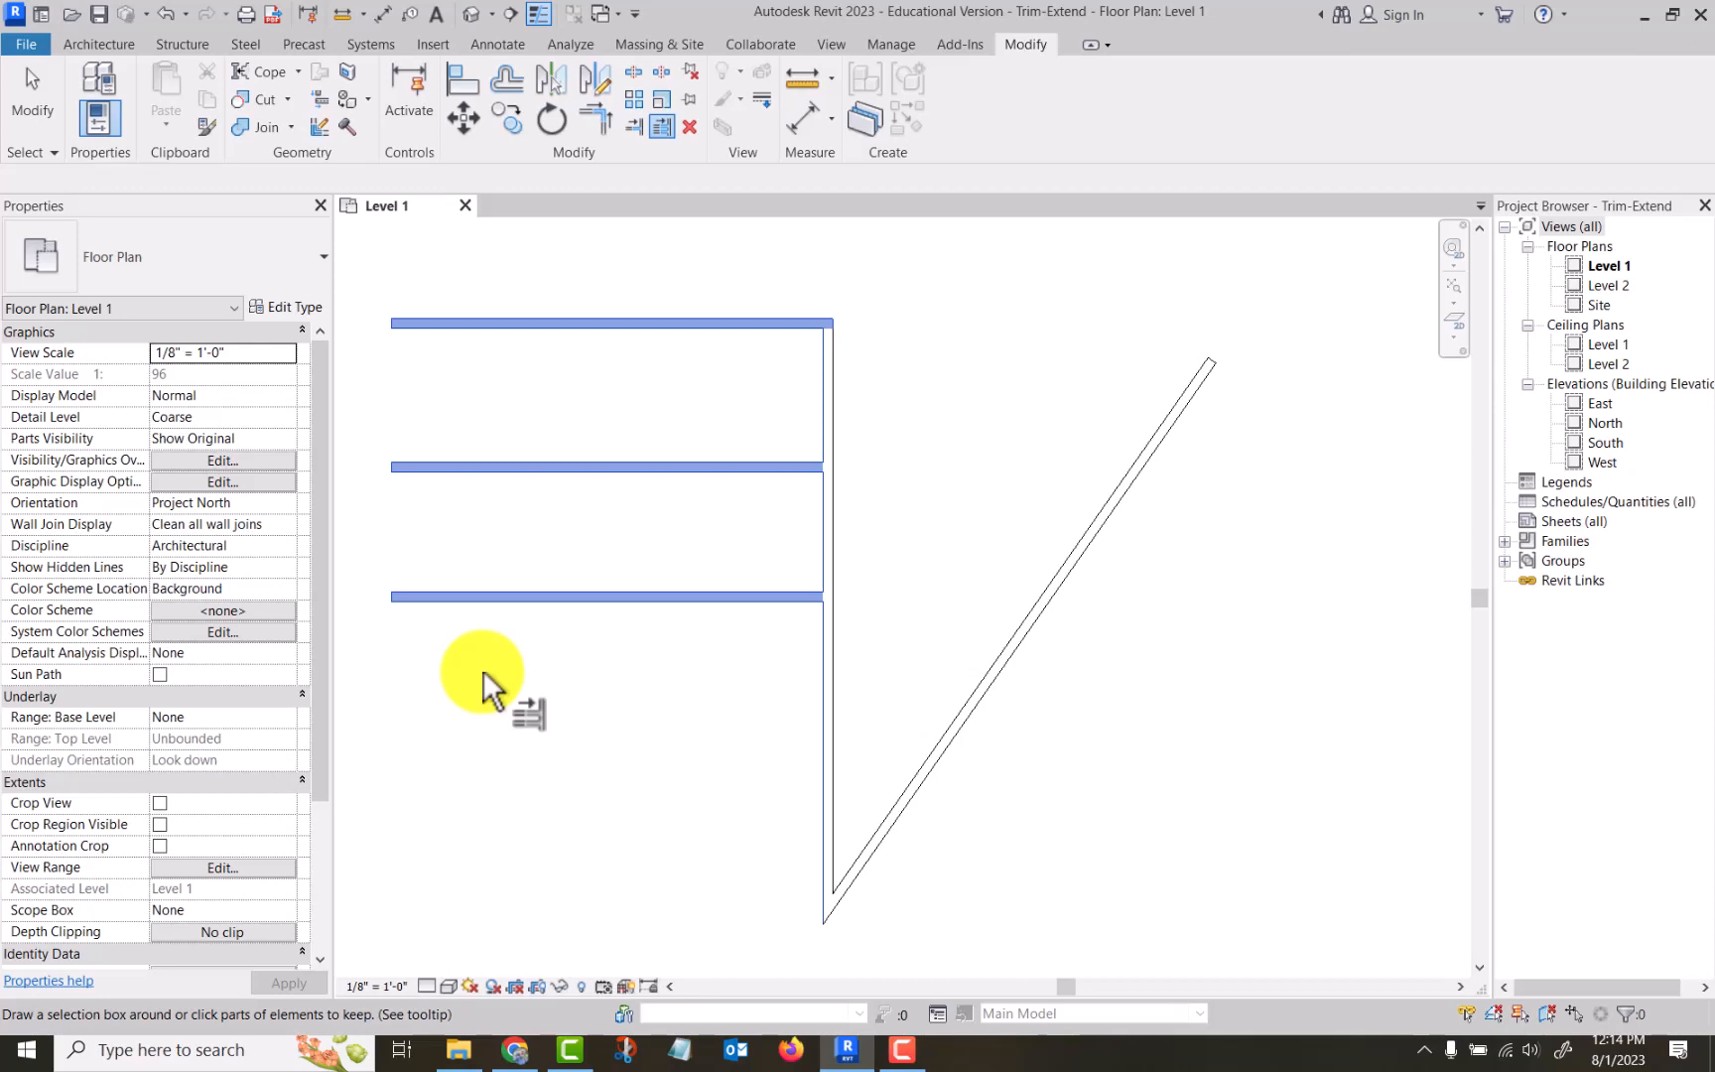
pyautogui.press('Escape')
pyautogui.press('Escape')
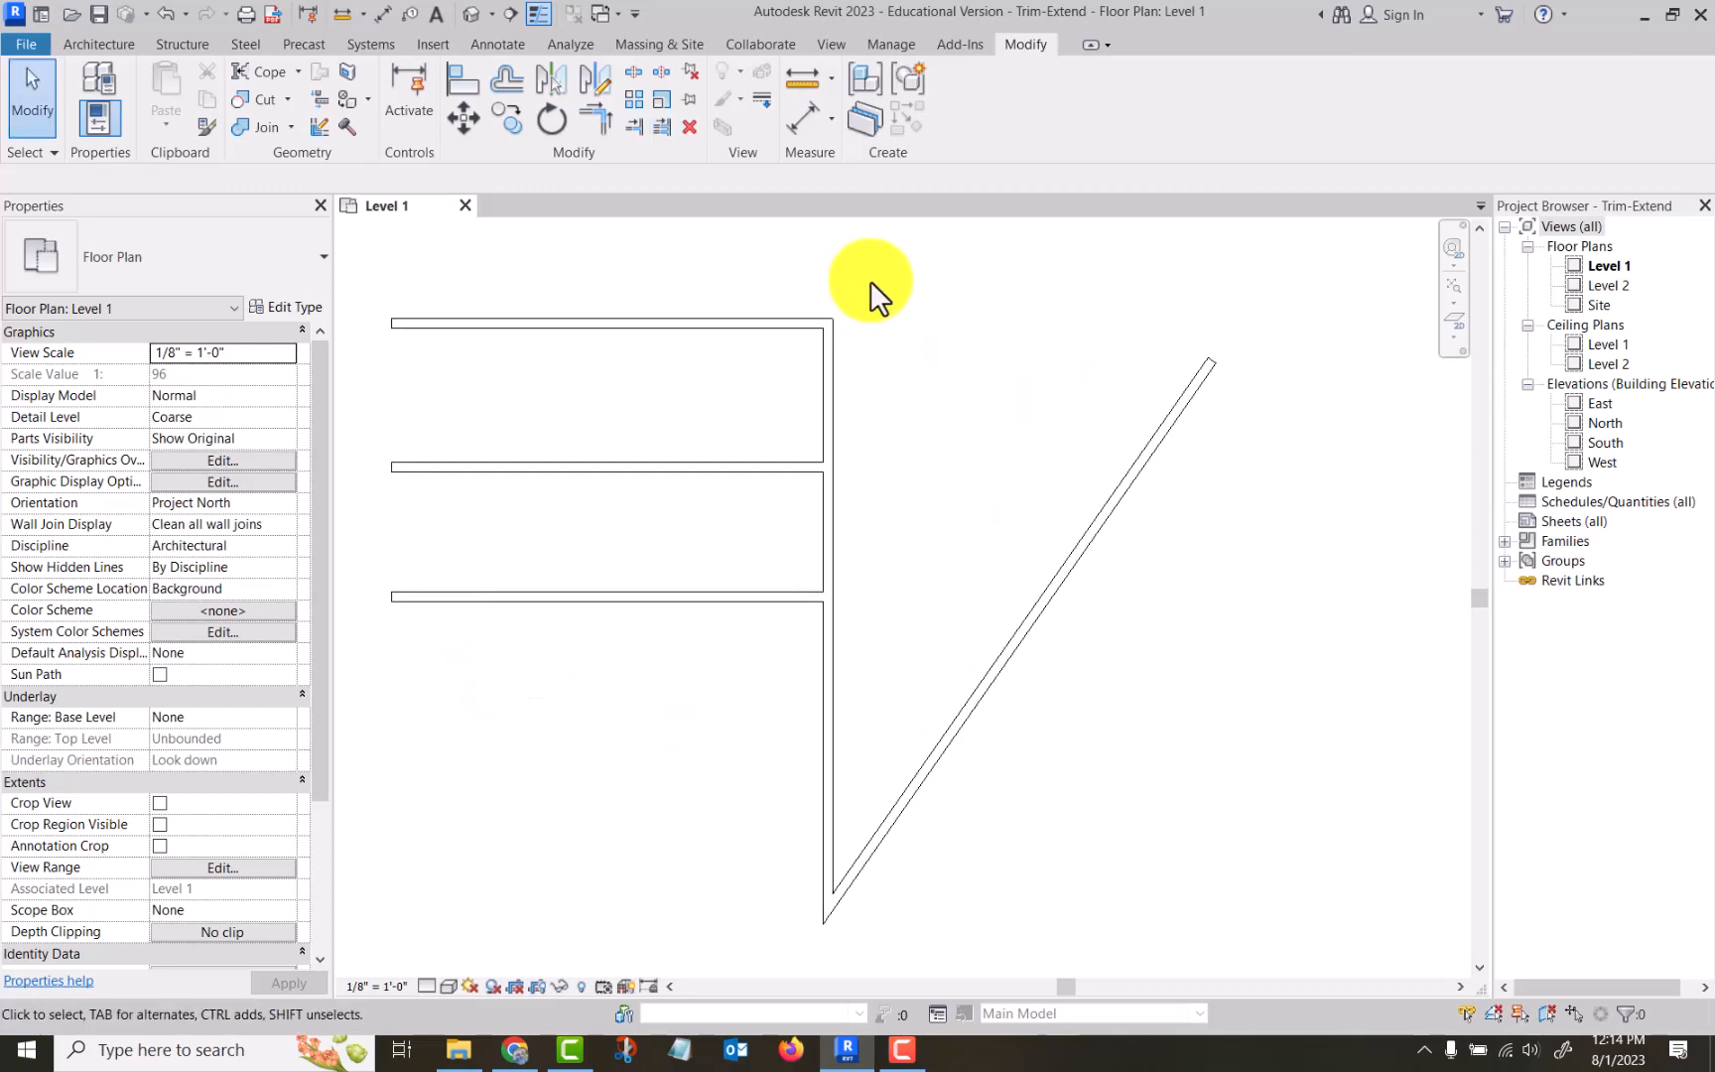